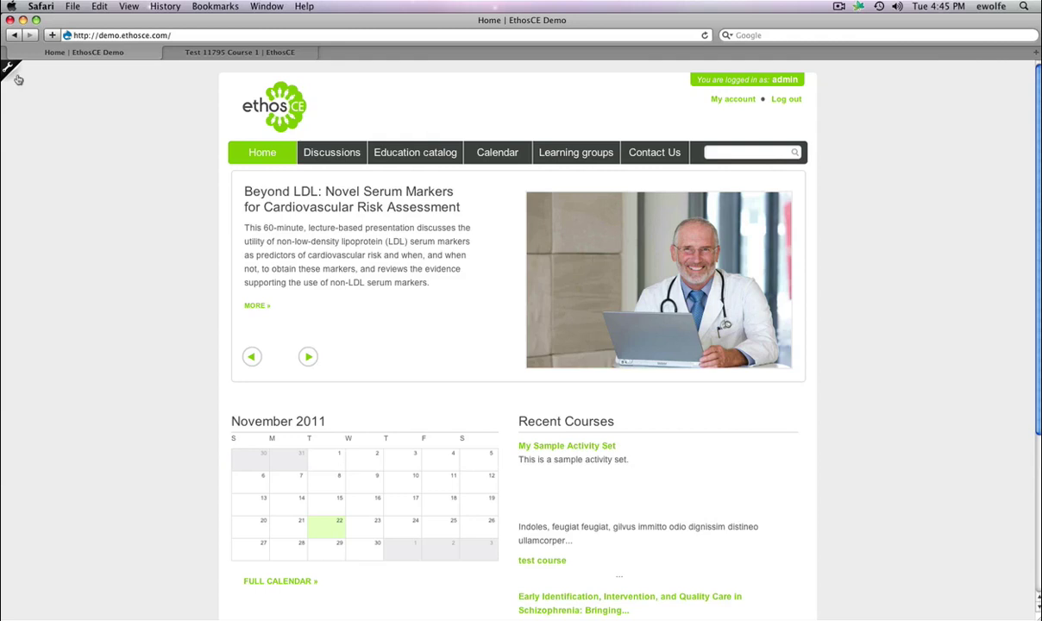
Start creating a new Course content item and close the administration menu
{"action": "left_click", "coordinate": [11, 71]}
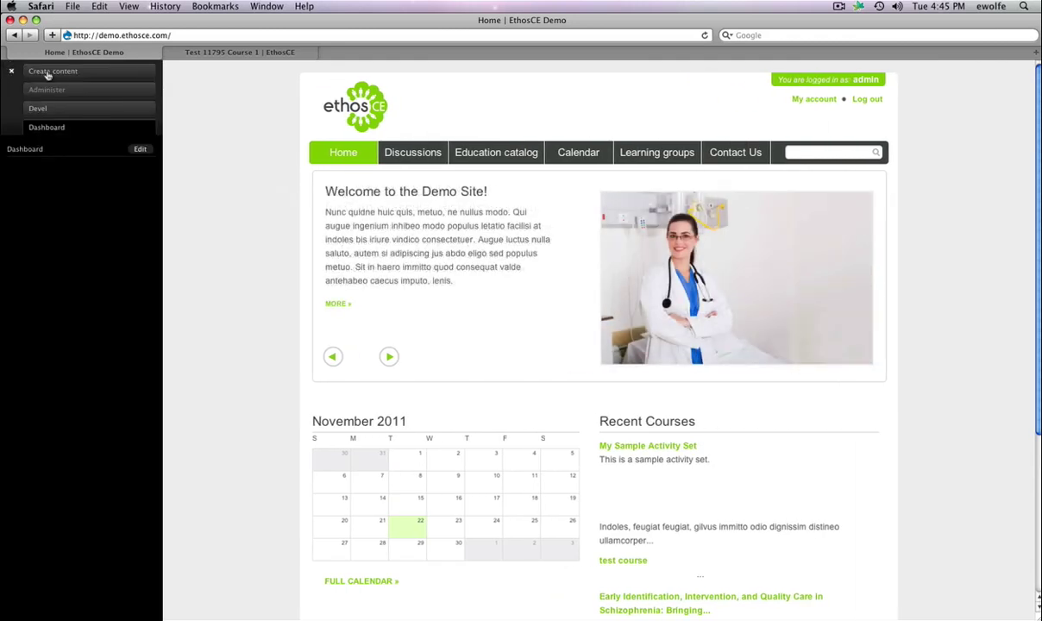
{"action": "left_click", "coordinate": [48, 72]}
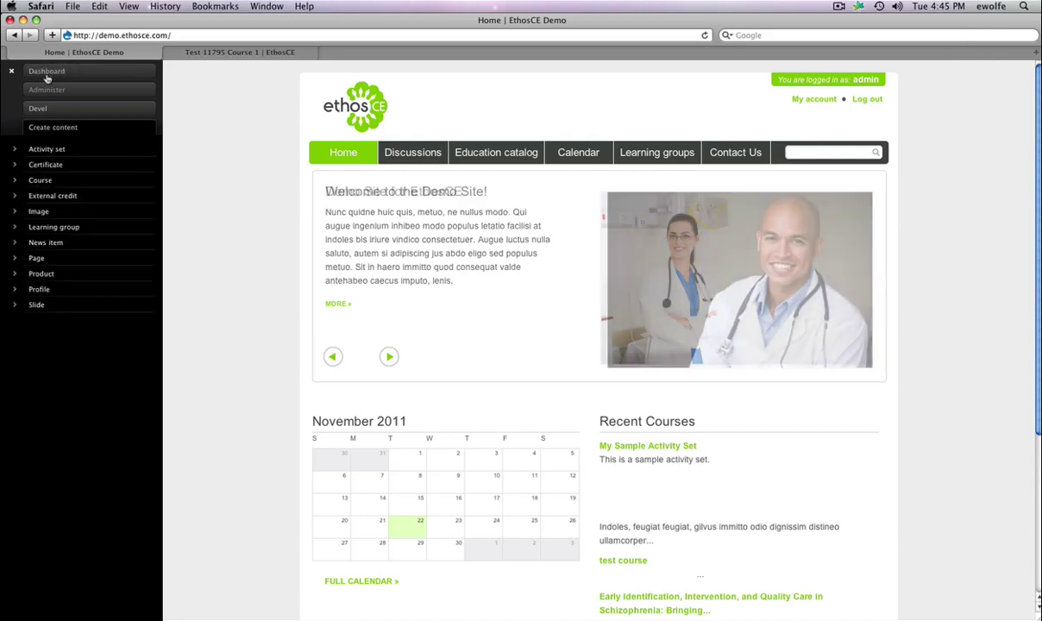
{"action": "left_click", "coordinate": [42, 181]}
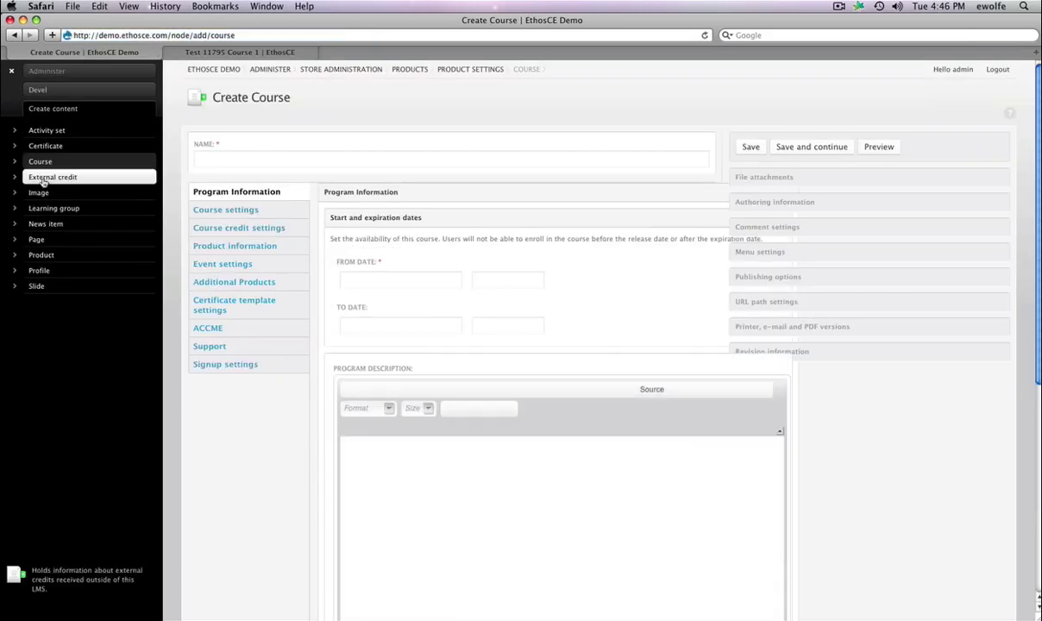
{"action": "left_click", "coordinate": [11, 72]}
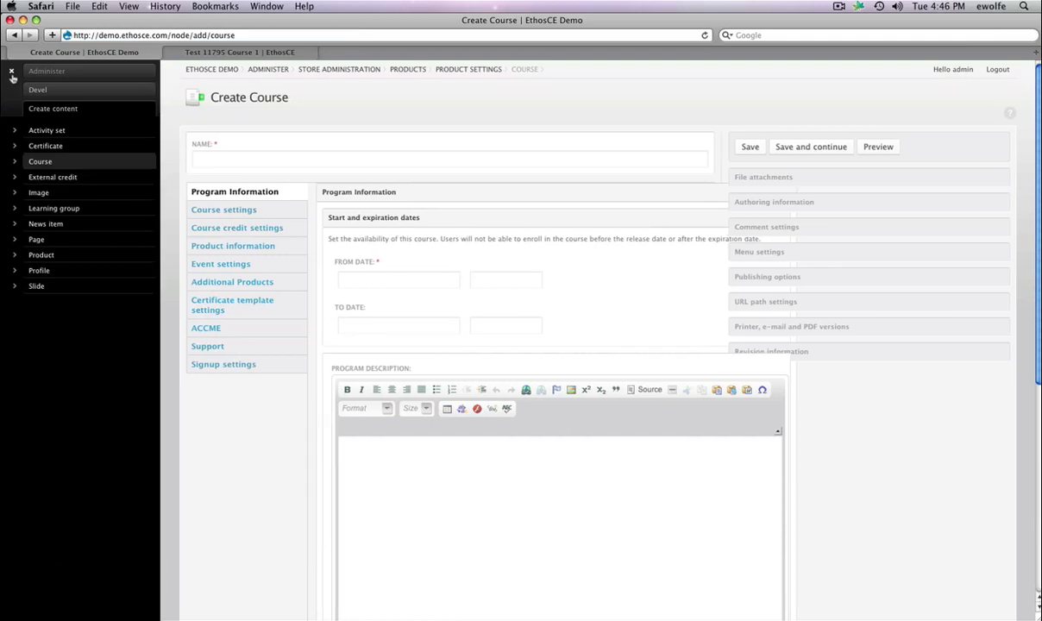
Name the course "Demo Course"
{"action": "left_click", "coordinate": [128, 159]}
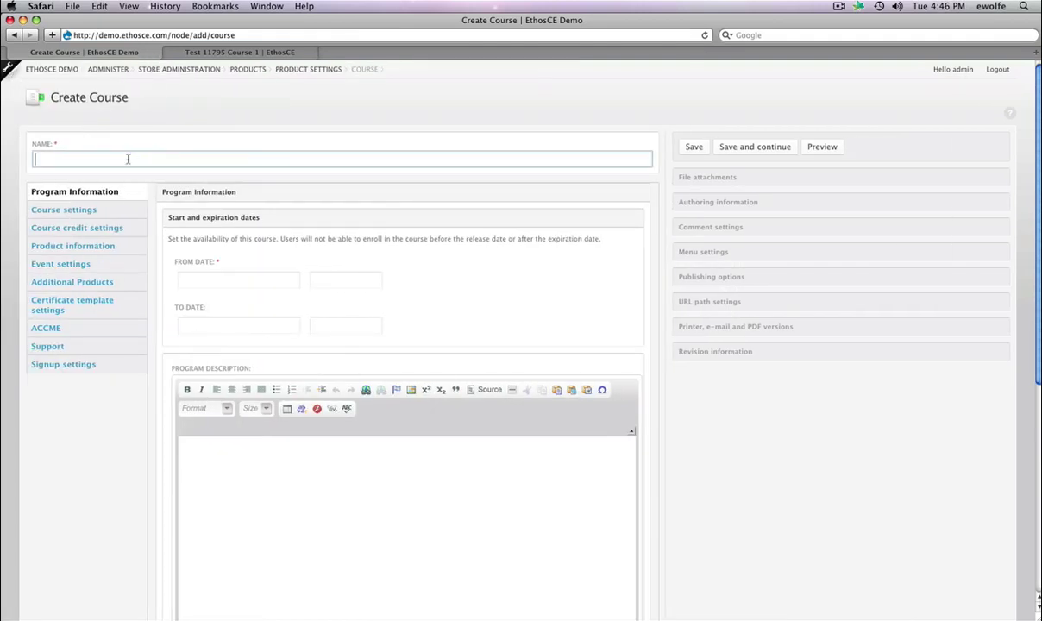
{"action": "type", "text": "Dem"}
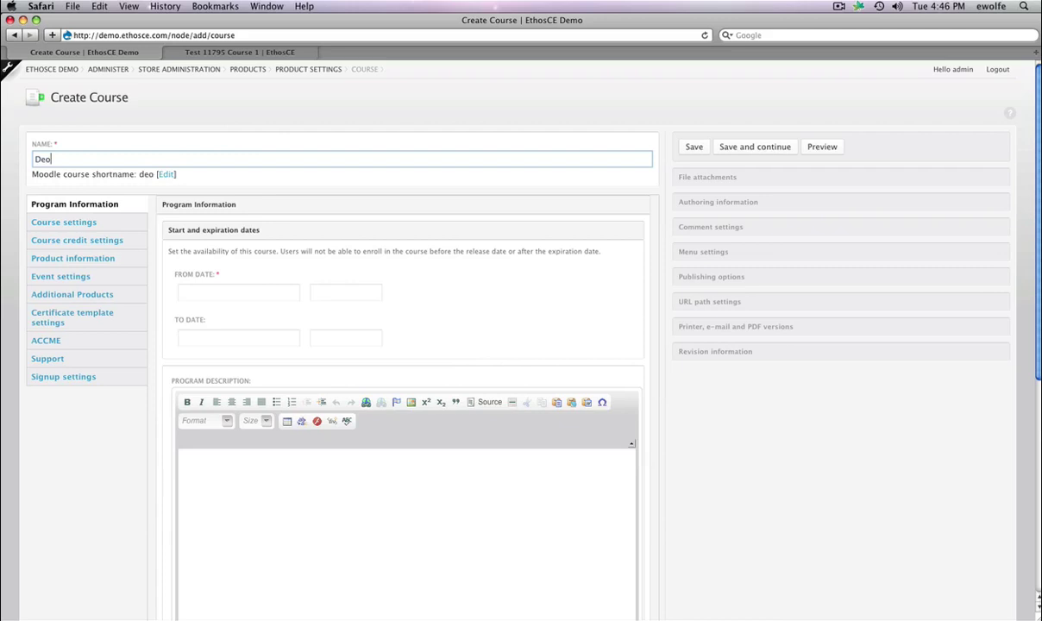
{"action": "key", "text": "BackSpace"}
{"action": "type", "text": "empo"}
{"action": "key", "text": "BackSpace"}
{"action": "key", "text": "BackSpace"}
{"action": "type", "text": "o Course"}
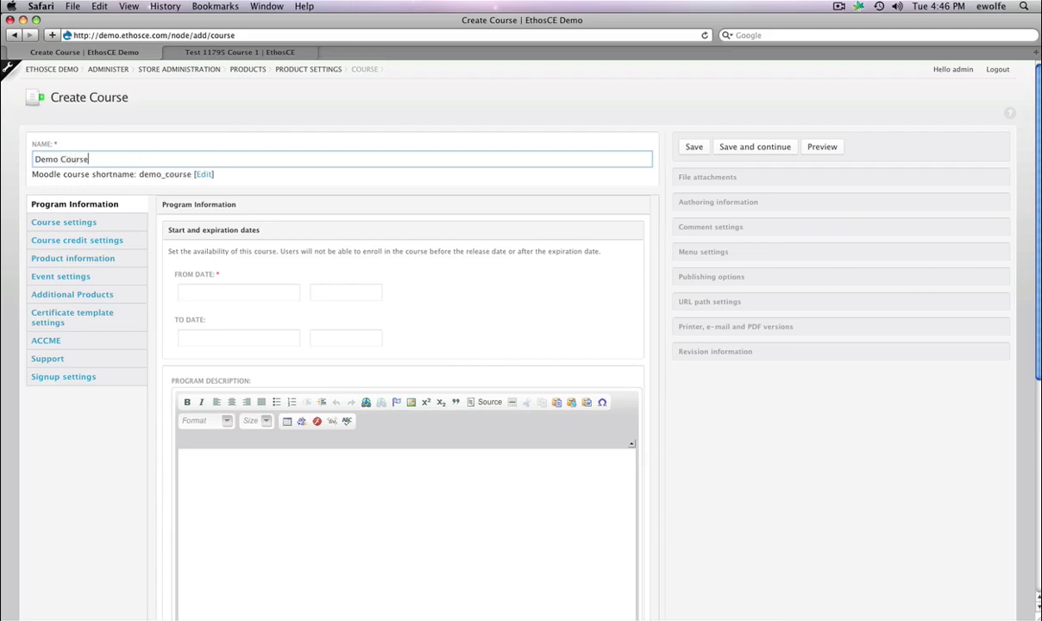
Set the course's start date to 11/01/2011 and its expiration date to 11/30/2011
{"action": "left_click", "coordinate": [223, 292]}
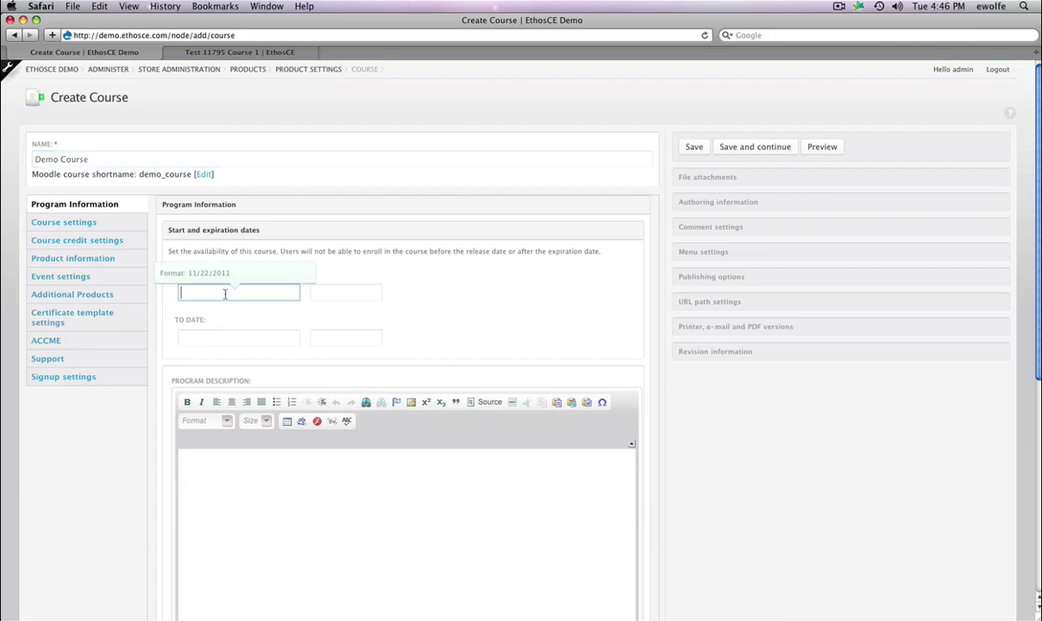
{"action": "left_click", "coordinate": [226, 347]}
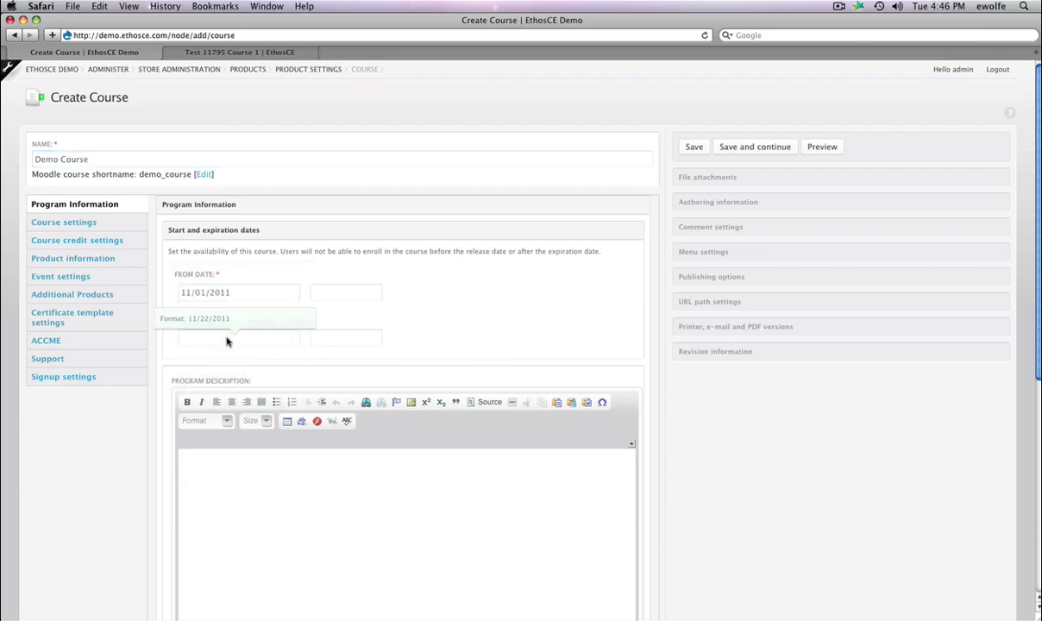
{"action": "left_click", "coordinate": [227, 338]}
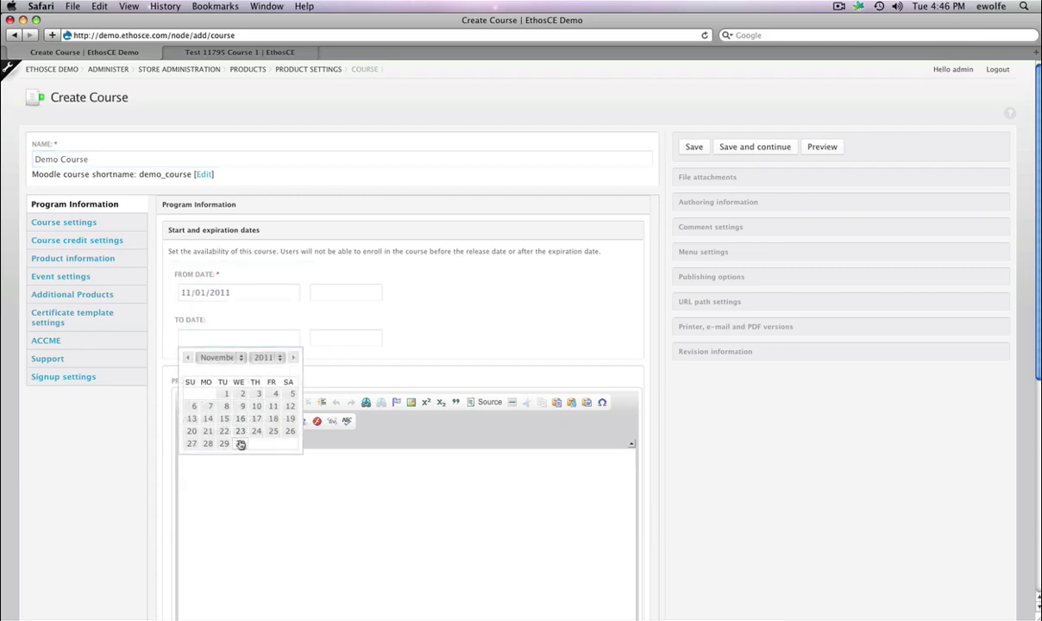
{"action": "left_click", "coordinate": [240, 443]}
Enter "This is the description." as the program description and start a new line below it
{"action": "scroll", "coordinate": [302, 517], "scroll_direction": "down", "scroll_amount": 2}
{"action": "scroll", "coordinate": [285, 474], "scroll_direction": "down", "scroll_amount": 3}
{"action": "left_click", "coordinate": [271, 414]}
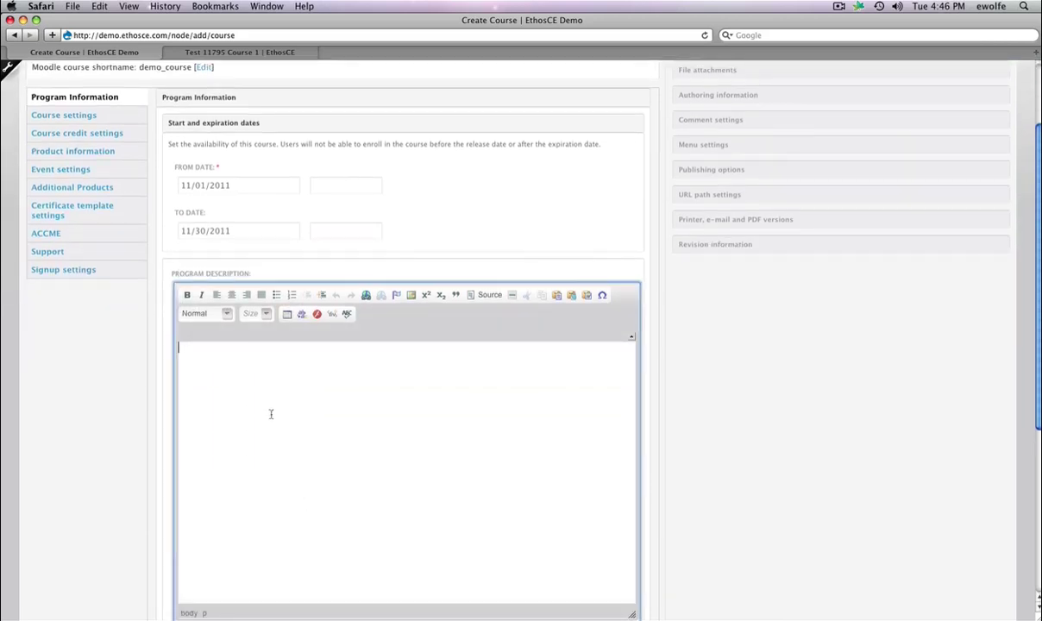
{"action": "type", "text": "This is the description."}
{"action": "key", "text": "Return"}
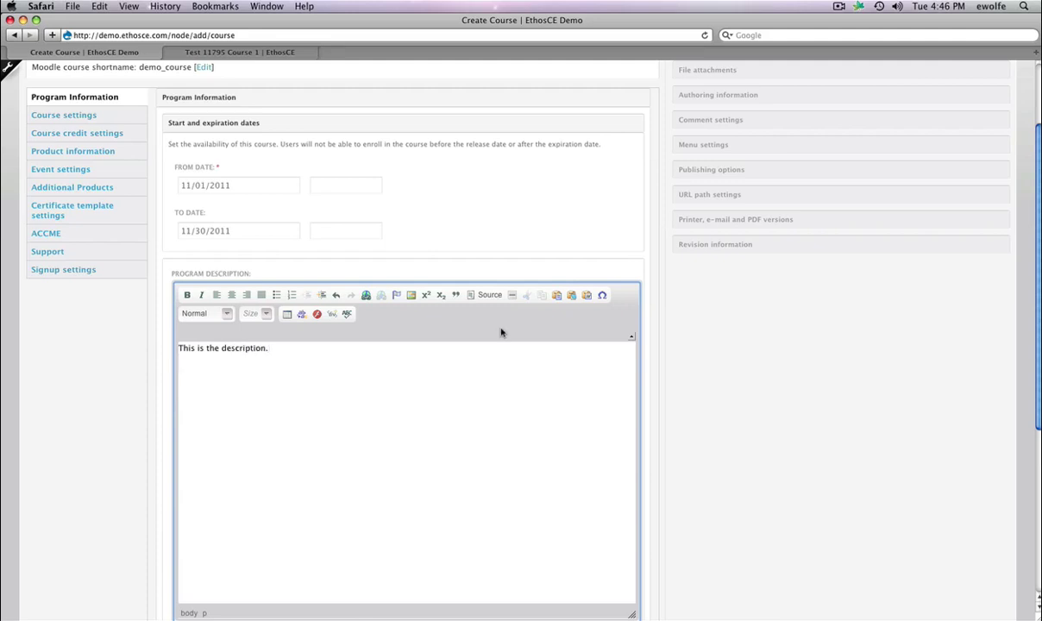
Insert the server image 2.jpg into the program description and add "And a bit more text." on a new line below it
{"action": "left_click", "coordinate": [411, 295]}
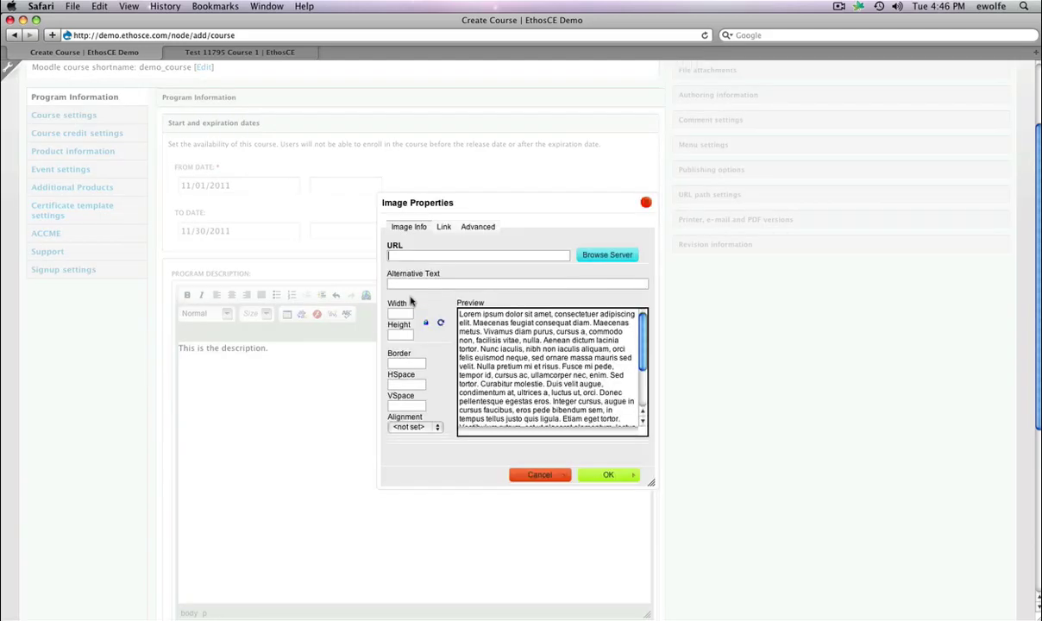
{"action": "left_click", "coordinate": [606, 255]}
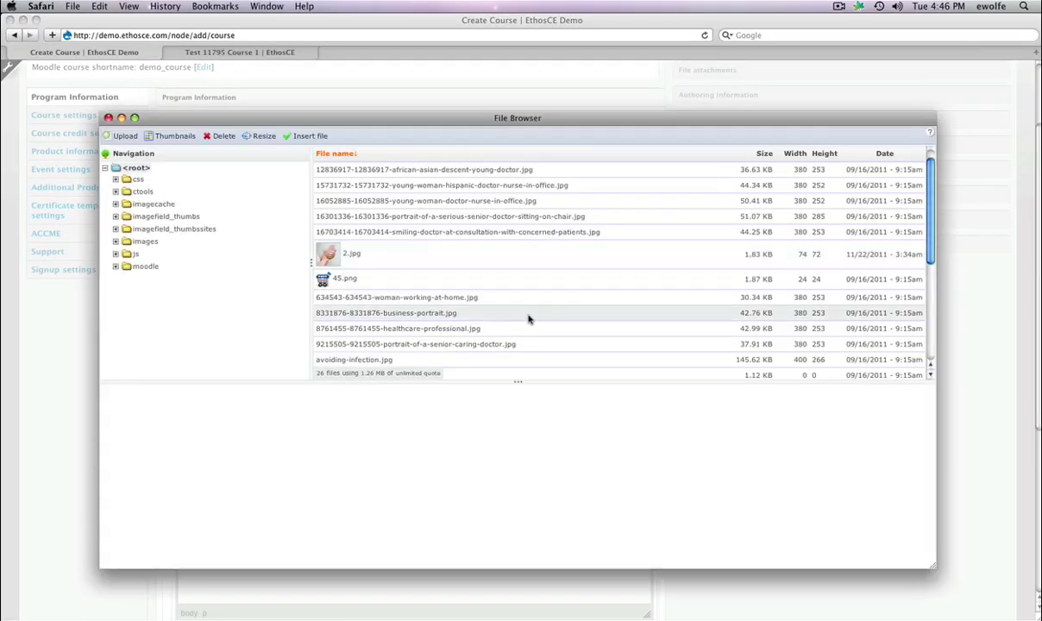
{"action": "left_click", "coordinate": [446, 298]}
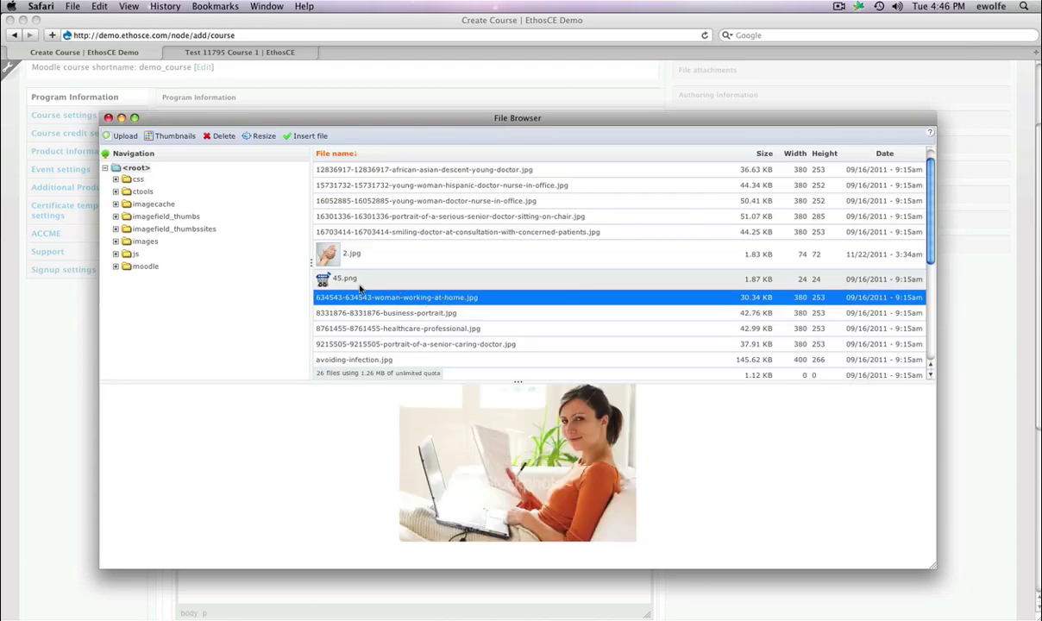
{"action": "left_click", "coordinate": [321, 259]}
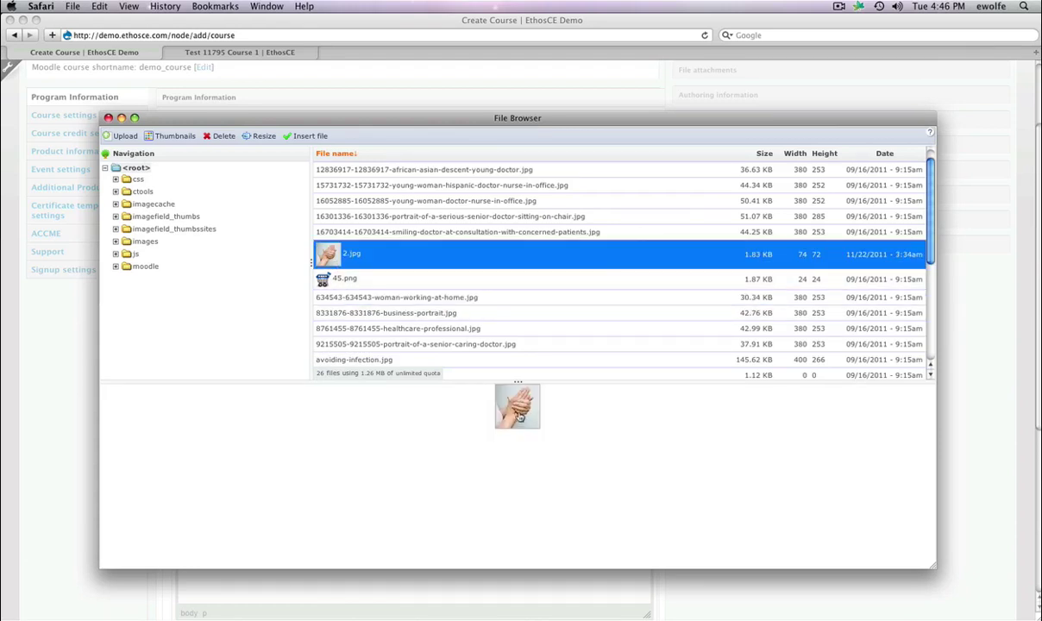
{"action": "double_click", "coordinate": [485, 391]}
{"action": "left_click", "coordinate": [607, 473]}
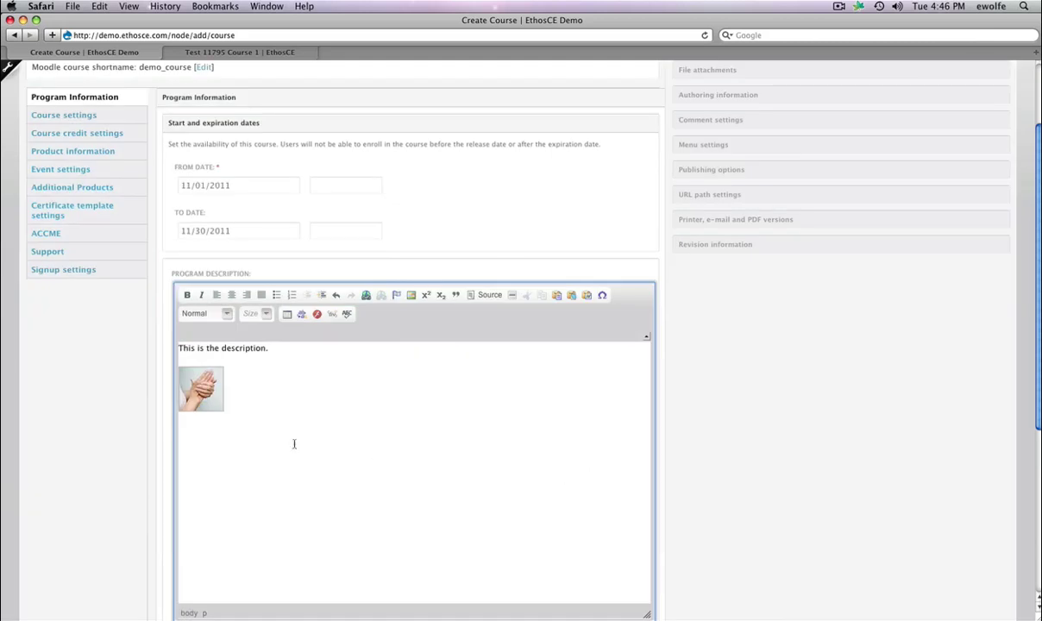
{"action": "key", "text": "Return"}
{"action": "type", "text": "And a bit more text."}
Enter "Start by taking a pre-test." as the course introduction and leave the access code empty
{"action": "scroll", "coordinate": [910, 391], "scroll_direction": "down", "scroll_amount": 1}
{"action": "scroll", "coordinate": [910, 391], "scroll_direction": "down", "scroll_amount": 5}
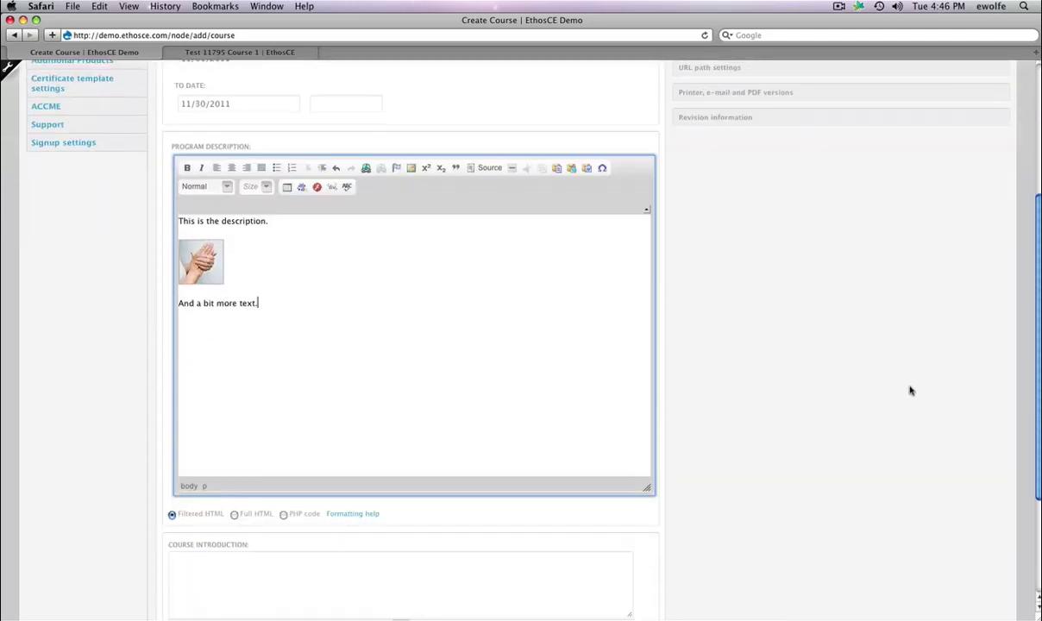
{"action": "left_click", "coordinate": [177, 511]}
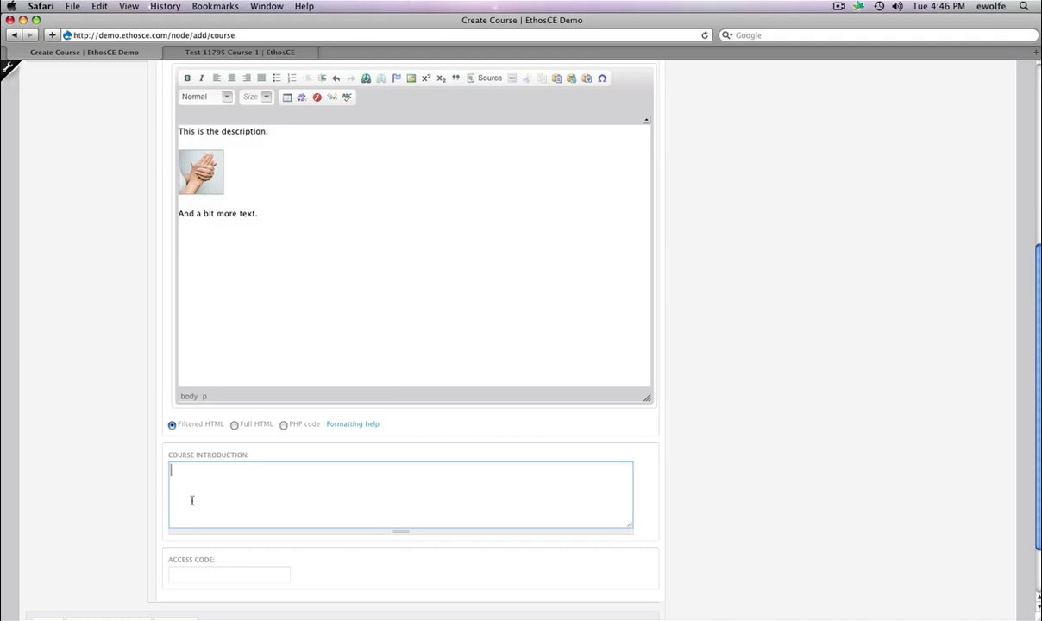
{"action": "type", "text": "Start by taking a pre-test."}
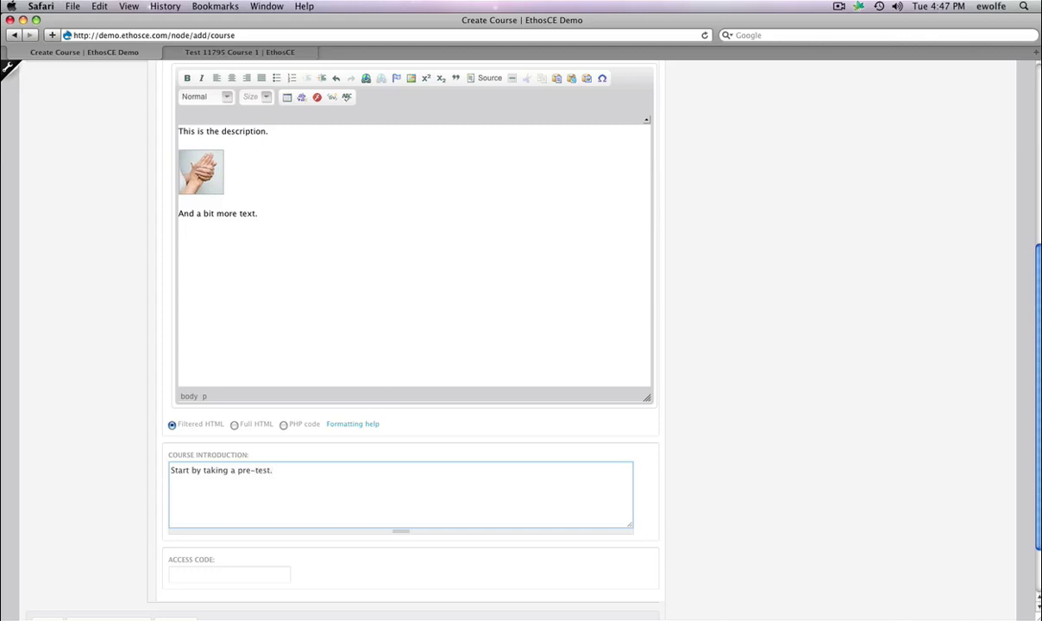
{"action": "scroll", "coordinate": [191, 515], "scroll_direction": "down", "scroll_amount": 1}
{"action": "left_click", "coordinate": [187, 566]}
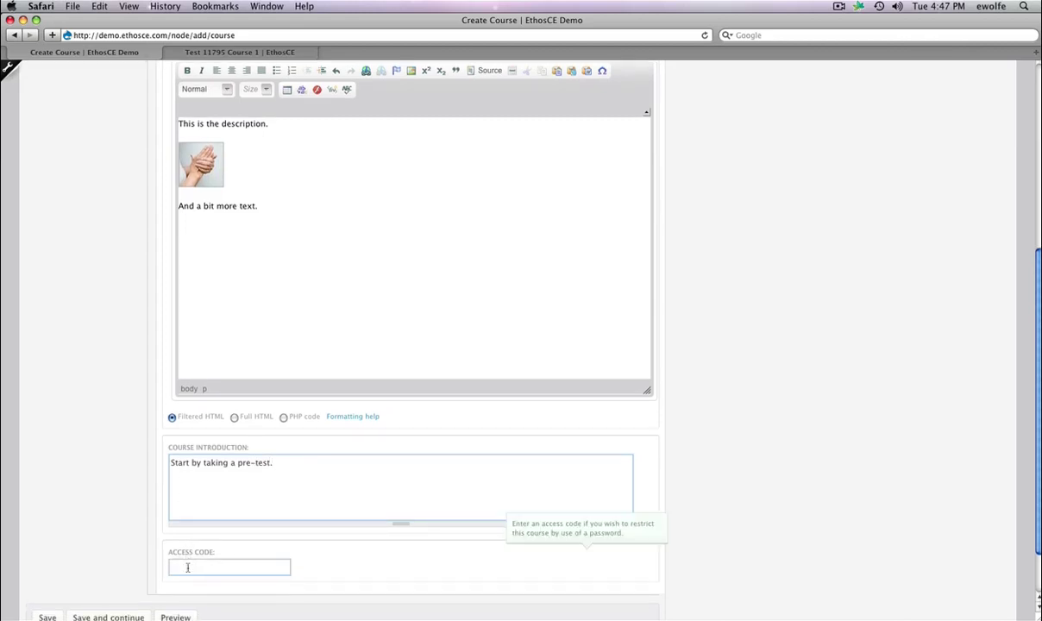
{"action": "left_click", "coordinate": [119, 483]}
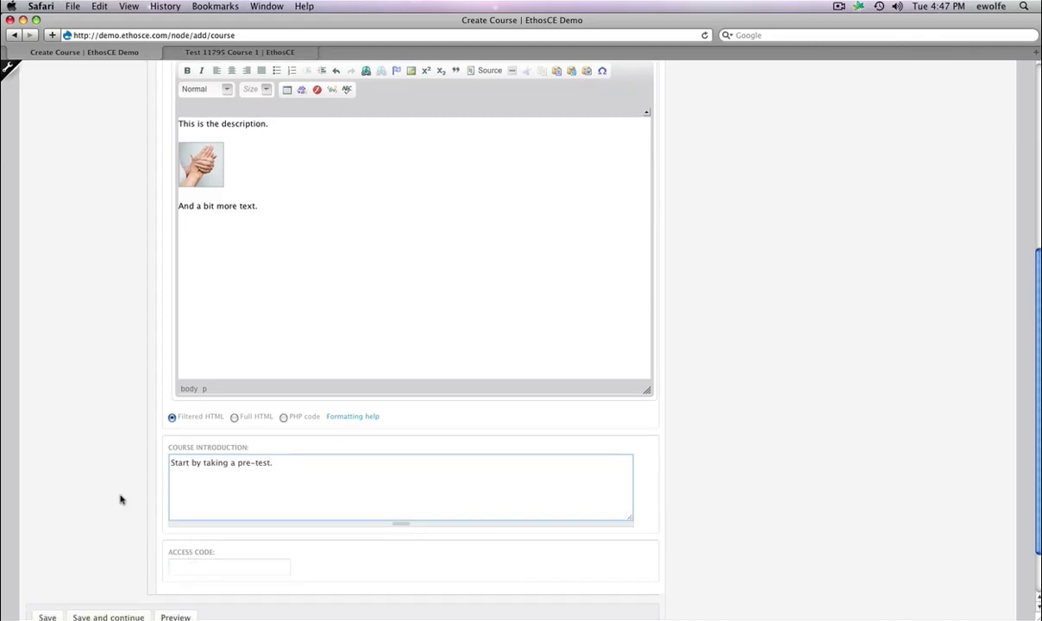
Turn on the use of custom outline titles in the course settings
{"action": "scroll", "coordinate": [101, 423], "scroll_direction": "up", "scroll_amount": 1}
{"action": "scroll", "coordinate": [101, 422], "scroll_direction": "up", "scroll_amount": 5}
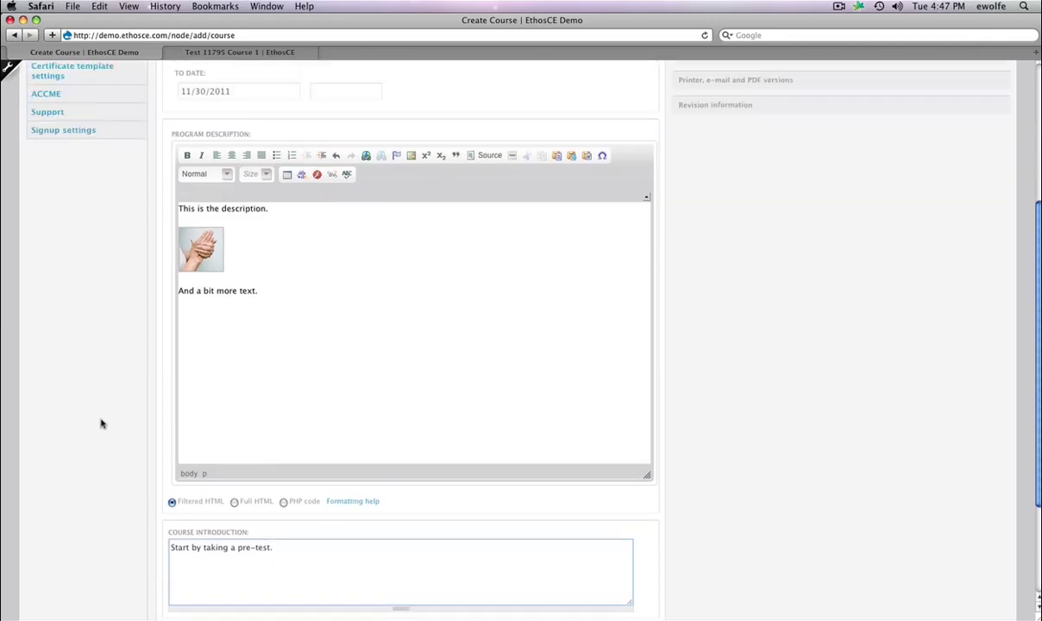
{"action": "scroll", "coordinate": [101, 422], "scroll_direction": "up", "scroll_amount": 2}
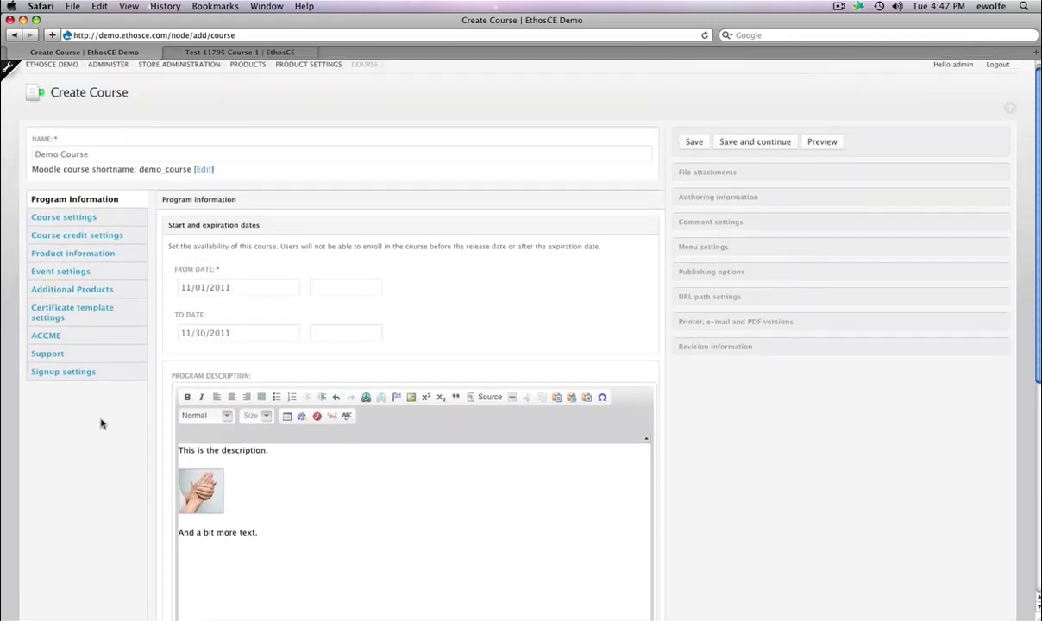
{"action": "left_click", "coordinate": [77, 223]}
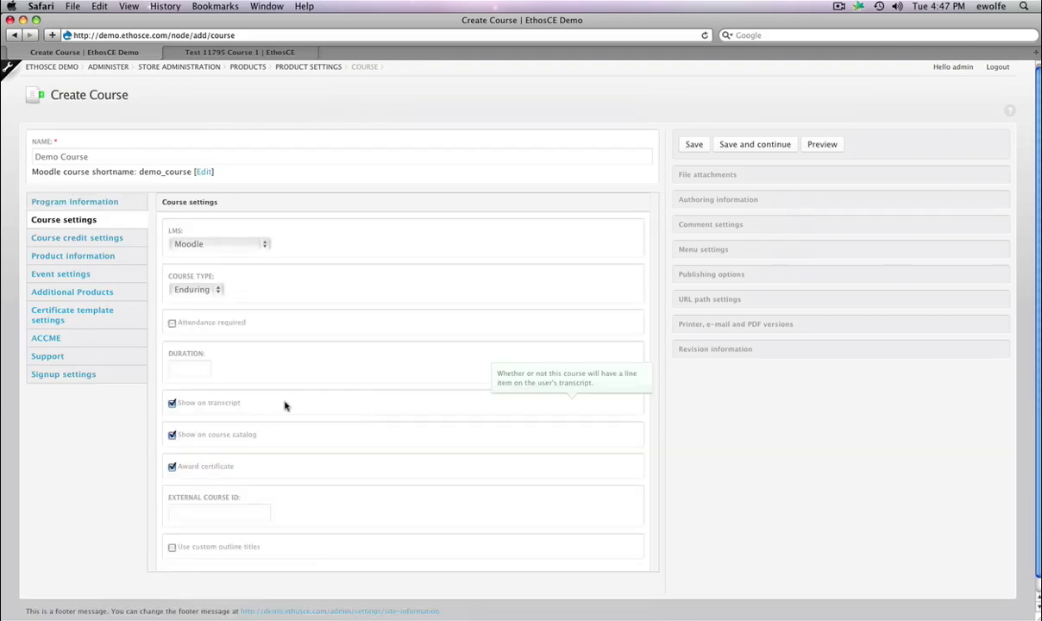
{"action": "scroll", "coordinate": [296, 400], "scroll_direction": "down", "scroll_amount": 1}
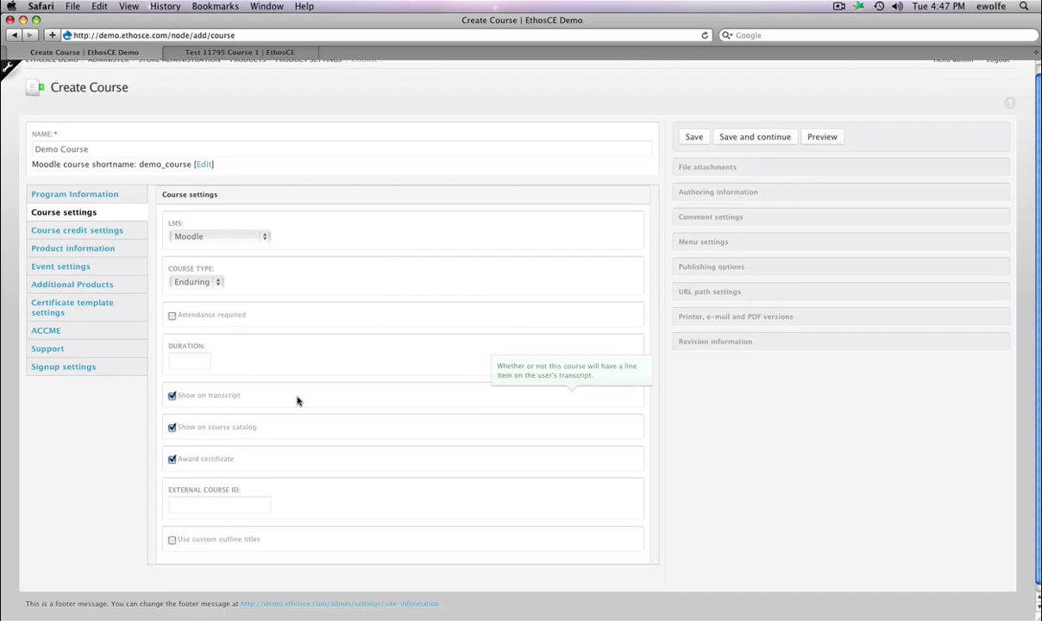
{"action": "mouse_move", "coordinate": [209, 306]}
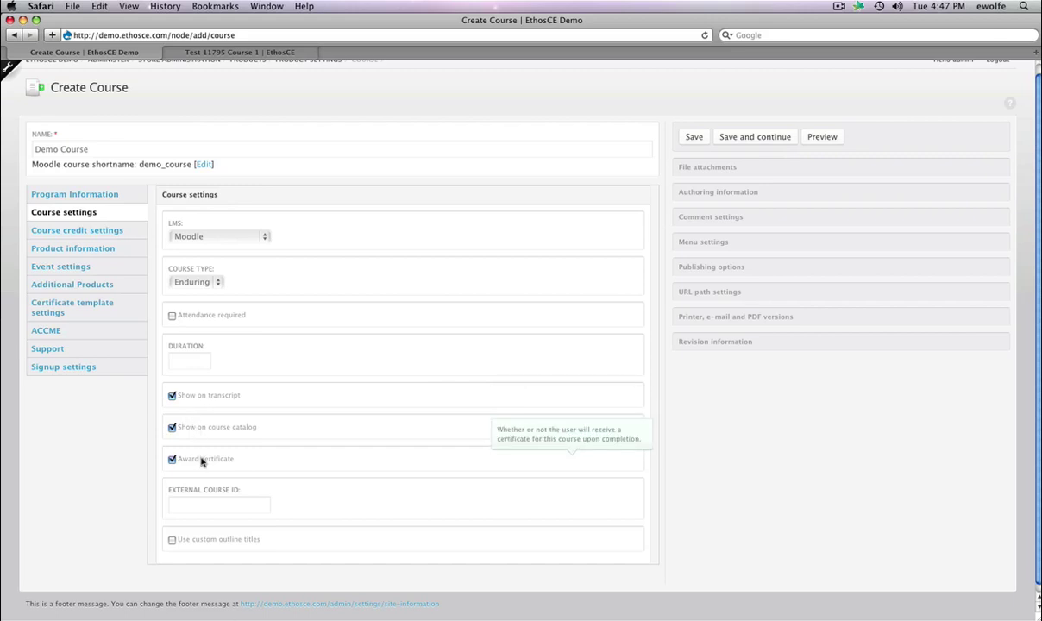
{"action": "scroll", "coordinate": [200, 461], "scroll_direction": "down", "scroll_amount": 1}
{"action": "left_click", "coordinate": [196, 502]}
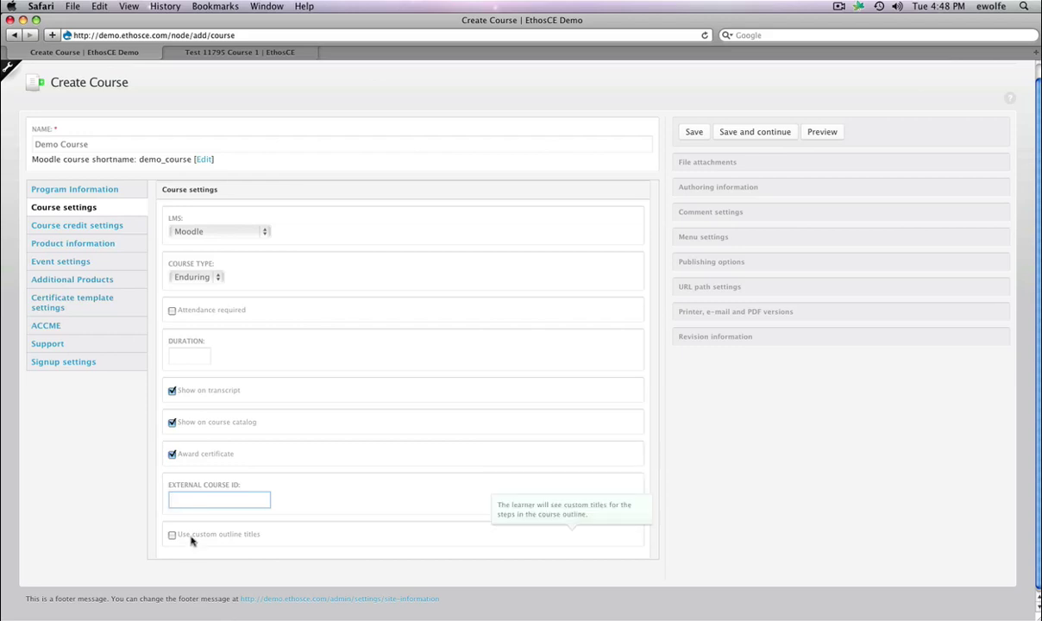
{"action": "left_click", "coordinate": [190, 537]}
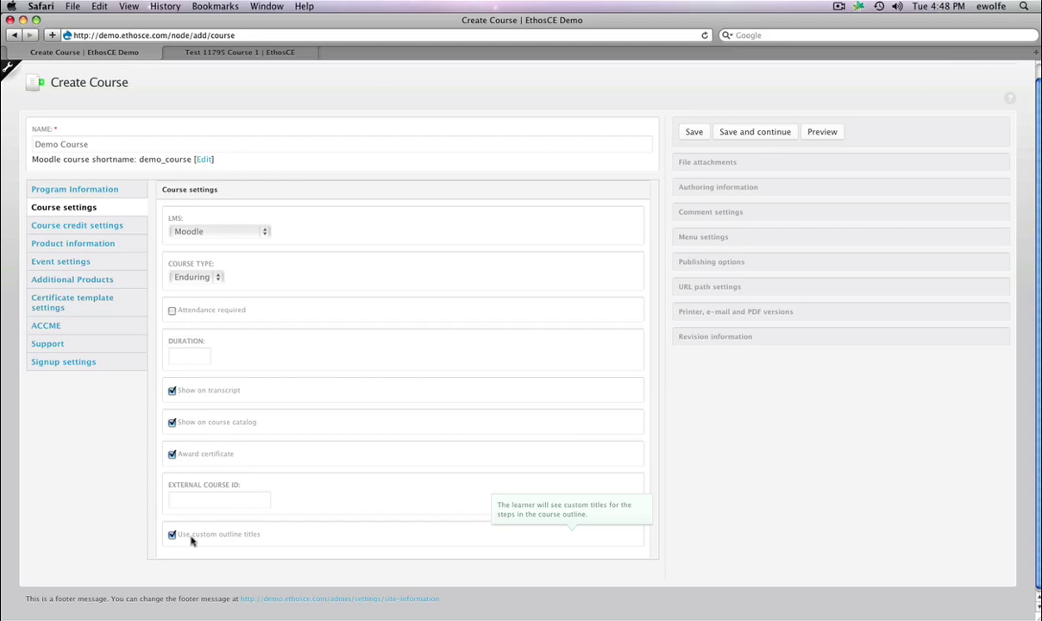
Examine the increment, minimum, maximum and variable options of AMA PRA Category 1 Credit in the course credit settings
{"action": "left_click", "coordinate": [84, 226]}
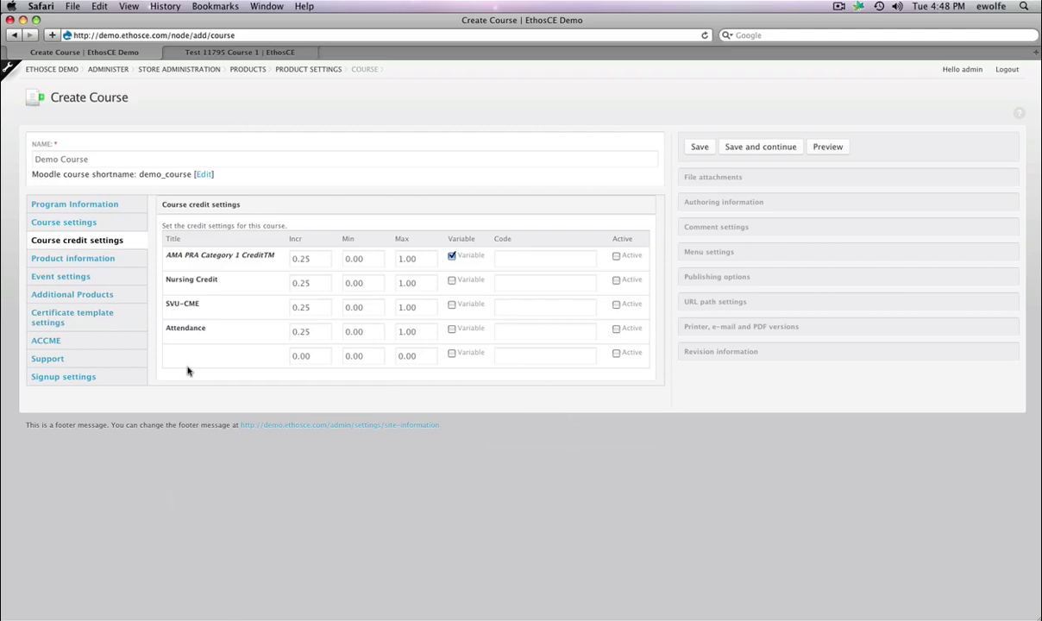
{"action": "left_click", "coordinate": [298, 258]}
{"action": "left_click", "coordinate": [360, 258]}
{"action": "left_click", "coordinate": [410, 258]}
{"action": "left_click", "coordinate": [452, 256]}
{"action": "left_click", "coordinate": [435, 255]}
{"action": "left_click", "coordinate": [452, 257]}
{"action": "left_click", "coordinate": [363, 266]}
{"action": "left_click", "coordinate": [410, 256]}
{"action": "left_click", "coordinate": [324, 265]}
Activate AMA PRA Category 1 Credit for the course
{"action": "left_click", "coordinate": [617, 256]}
{"action": "left_click", "coordinate": [586, 282]}
{"action": "left_click", "coordinate": [553, 255]}
Examine the default sell price and member learner price in the product information, and open the event settings
{"action": "left_click", "coordinate": [99, 258]}
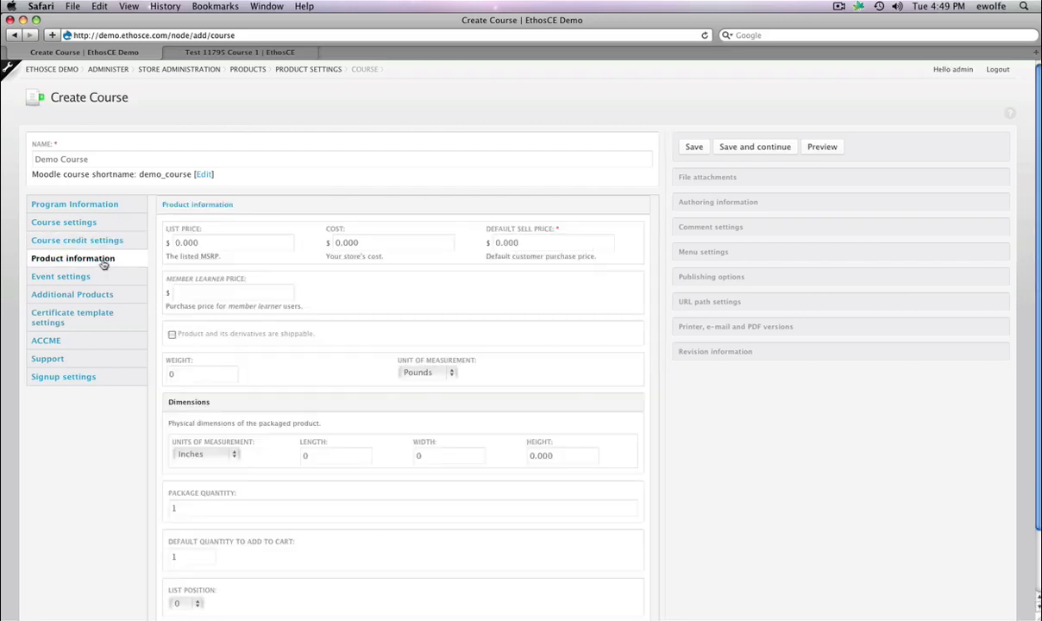
{"action": "left_click", "coordinate": [511, 243]}
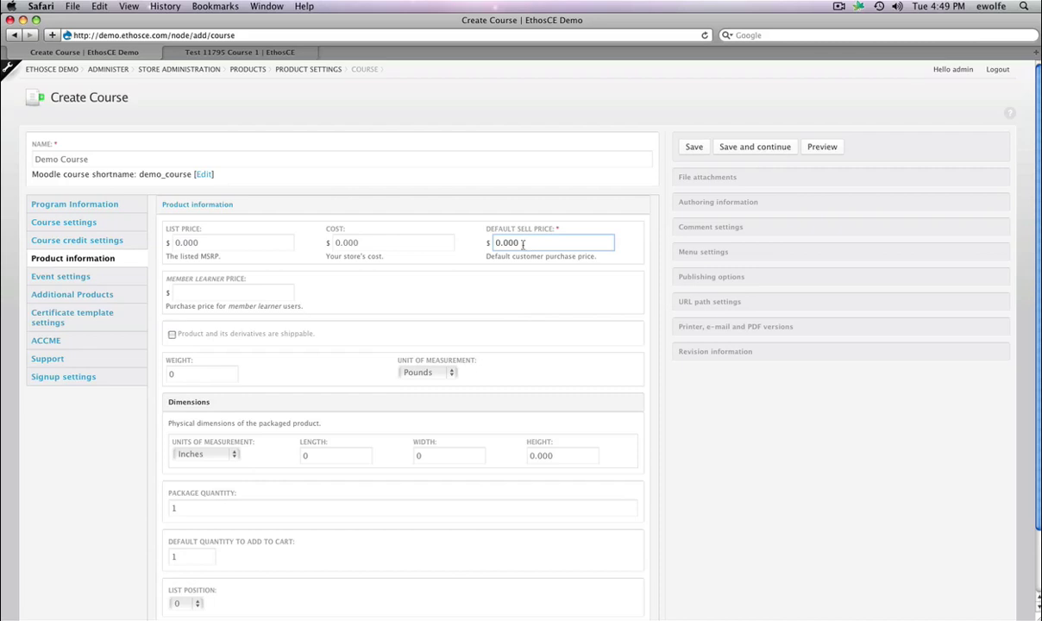
{"action": "left_click", "coordinate": [240, 293]}
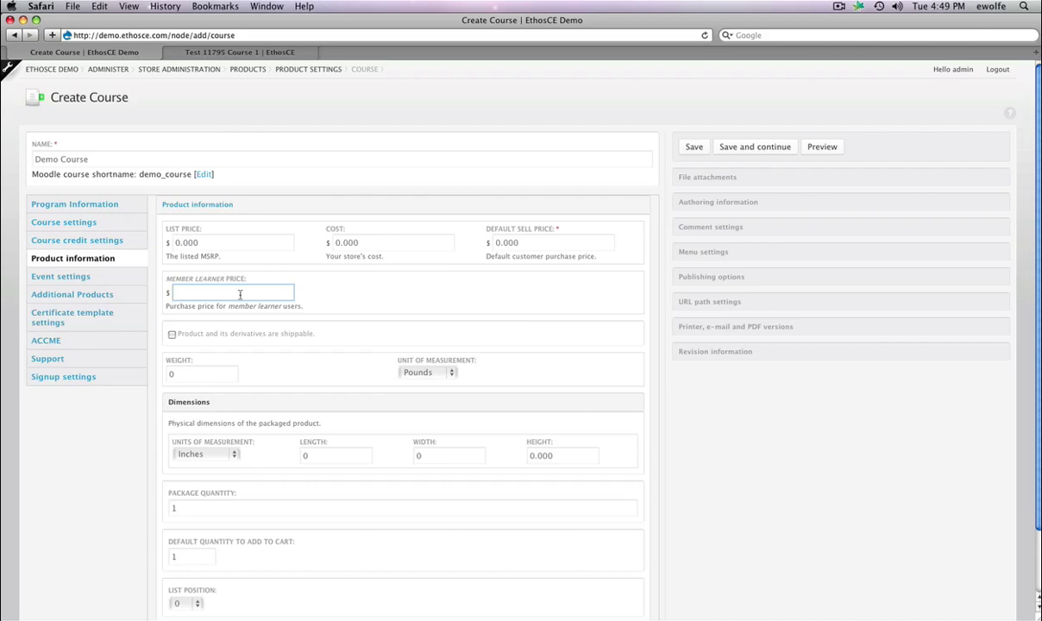
{"action": "left_click", "coordinate": [547, 249]}
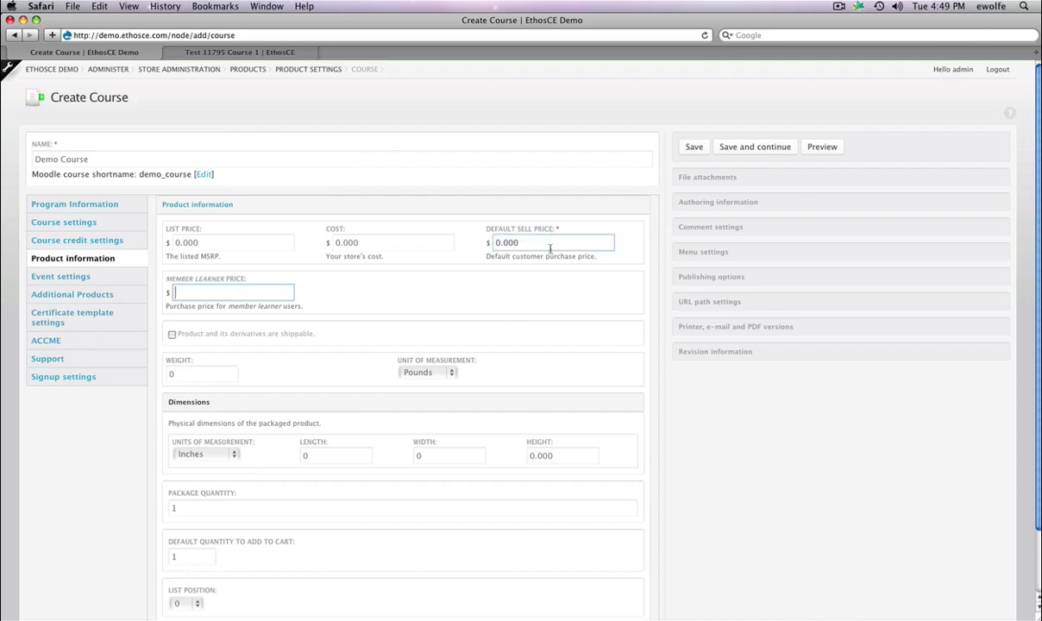
{"action": "left_click", "coordinate": [82, 278]}
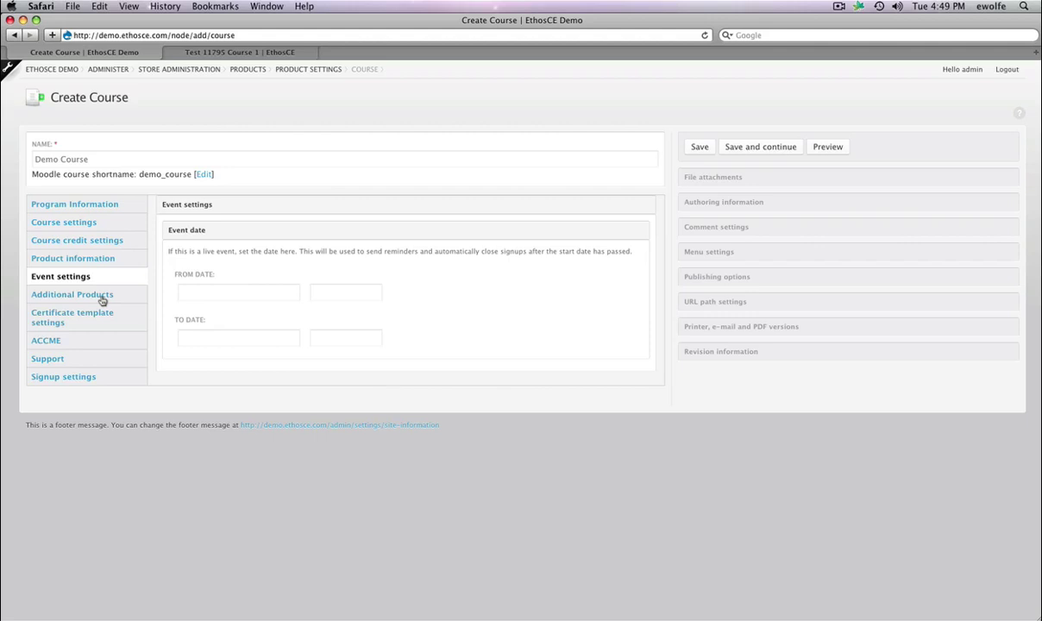
In the certificate template settings, assign CME Certificate to Physician, Nurse Certificate to Nurse and Attendance Certificate to Other
{"action": "left_click", "coordinate": [87, 316]}
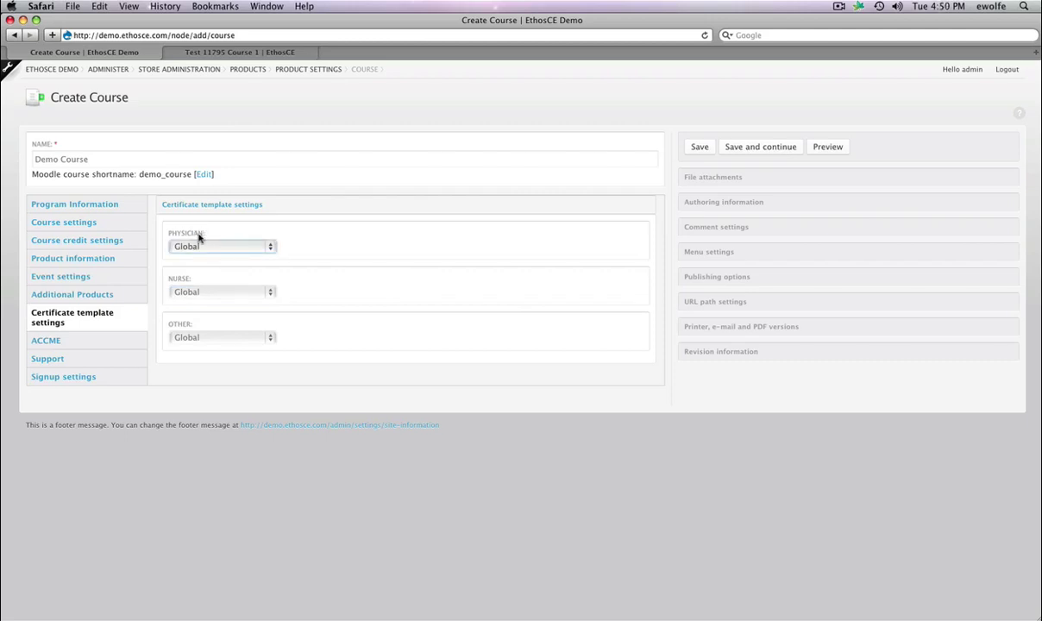
{"action": "left_click", "coordinate": [223, 248]}
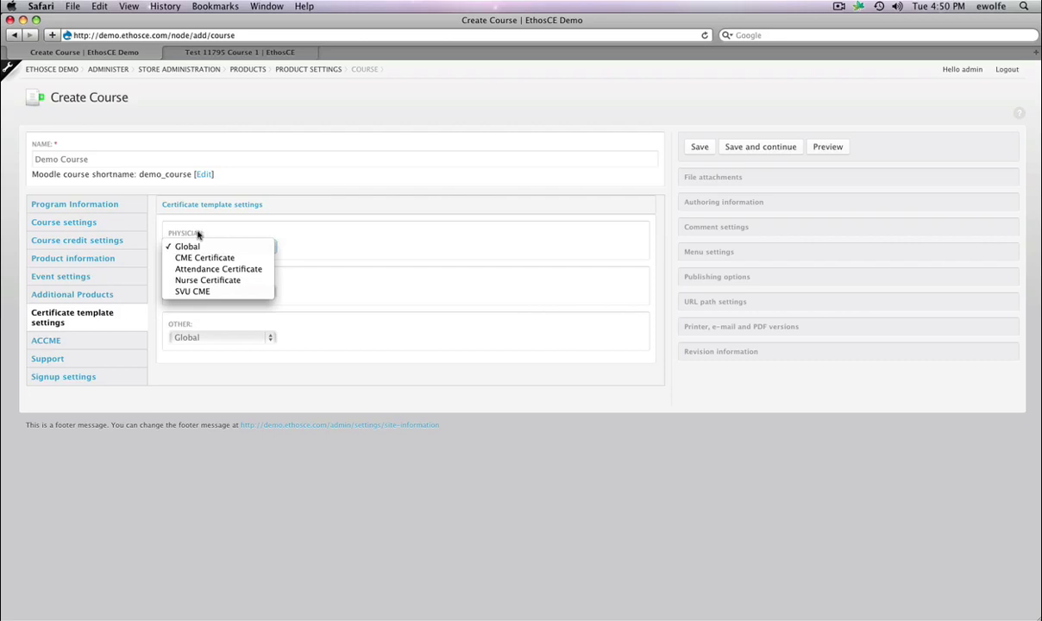
{"action": "left_click", "coordinate": [205, 258]}
{"action": "left_click", "coordinate": [209, 294]}
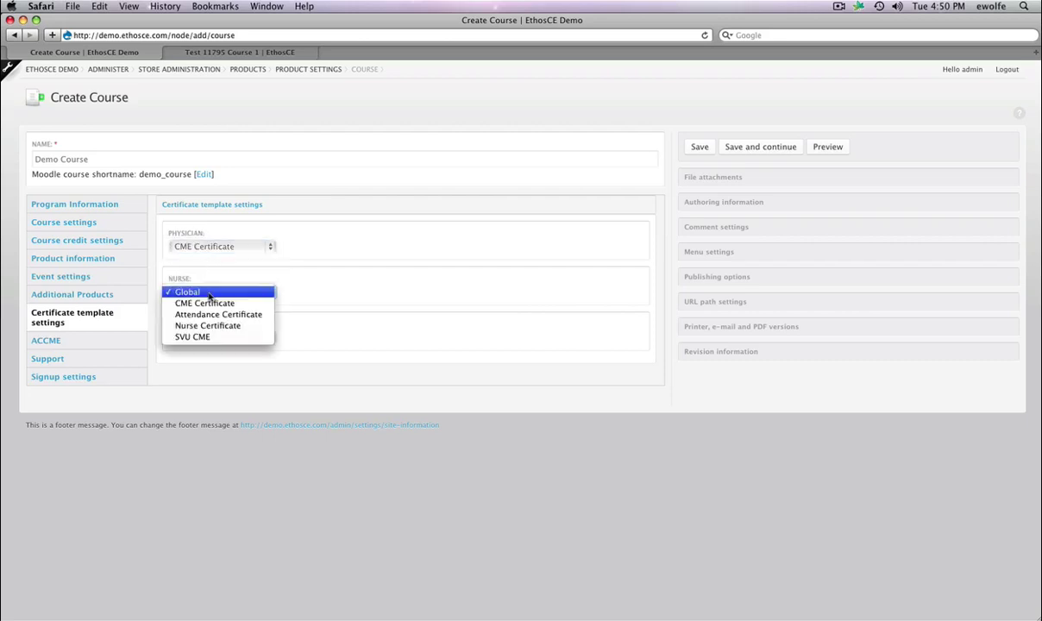
{"action": "left_click", "coordinate": [214, 329]}
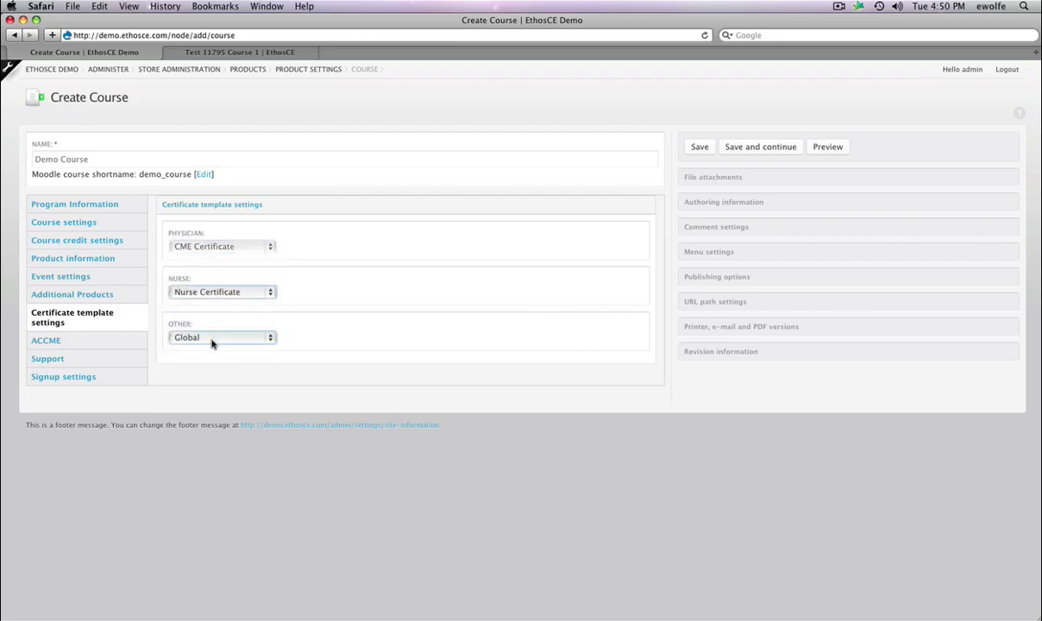
{"action": "left_click", "coordinate": [212, 341]}
{"action": "left_click", "coordinate": [214, 361]}
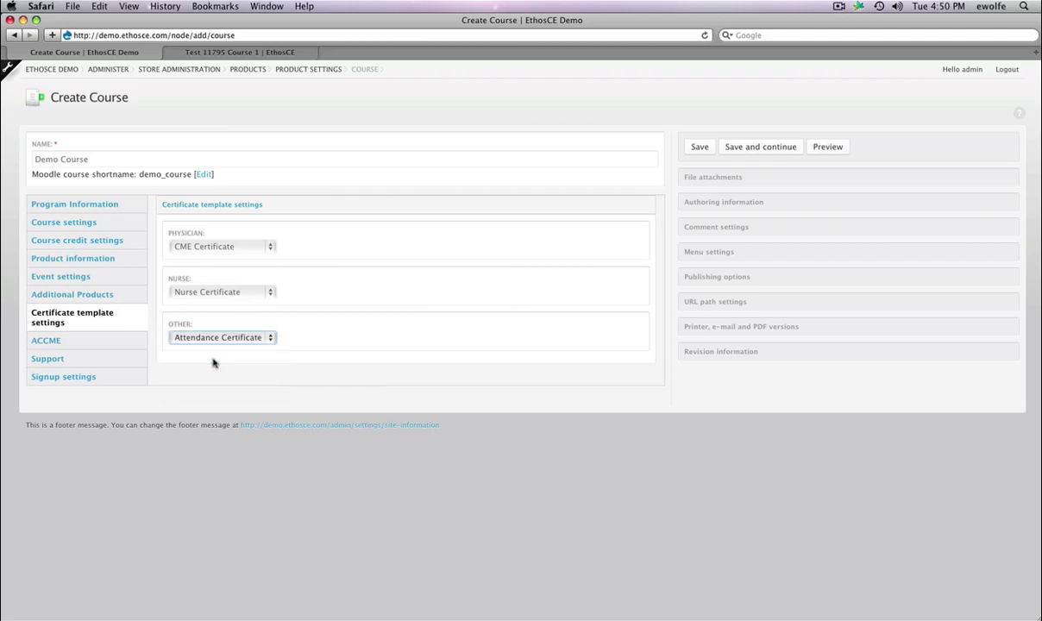
Set the Physician, Nurse and Other certificate templates back to Global
{"action": "left_click", "coordinate": [225, 247]}
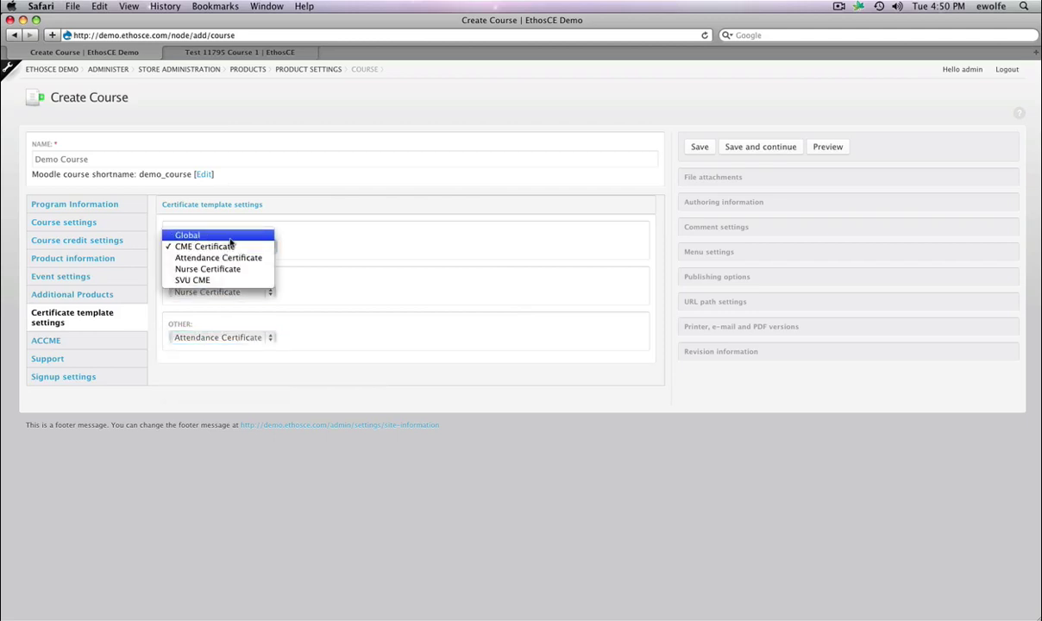
{"action": "left_click", "coordinate": [231, 238]}
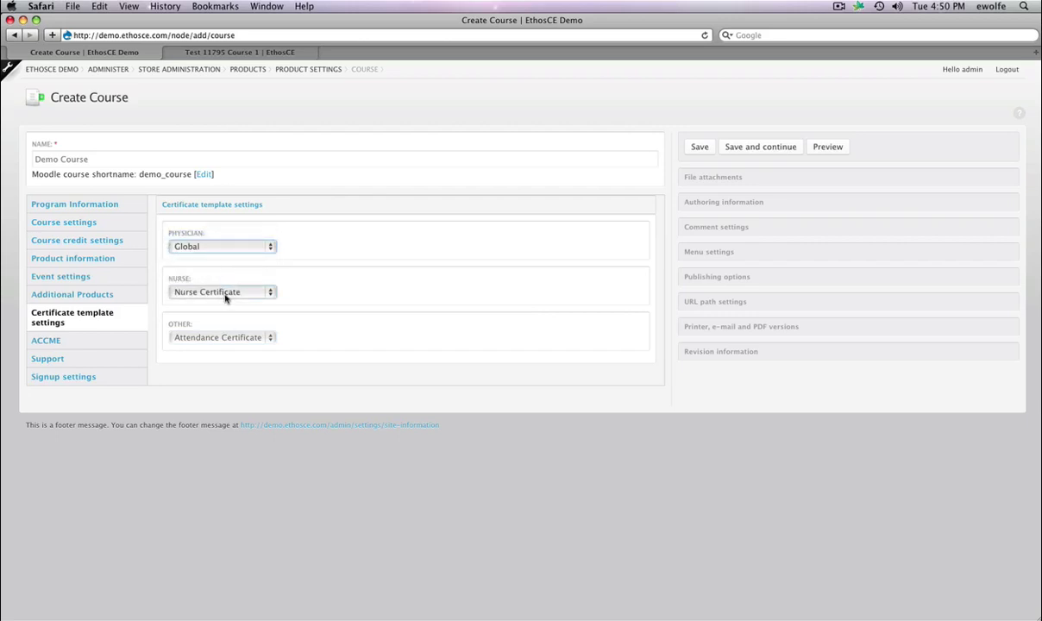
{"action": "left_click", "coordinate": [225, 293]}
{"action": "left_click", "coordinate": [227, 259]}
{"action": "left_click", "coordinate": [230, 335]}
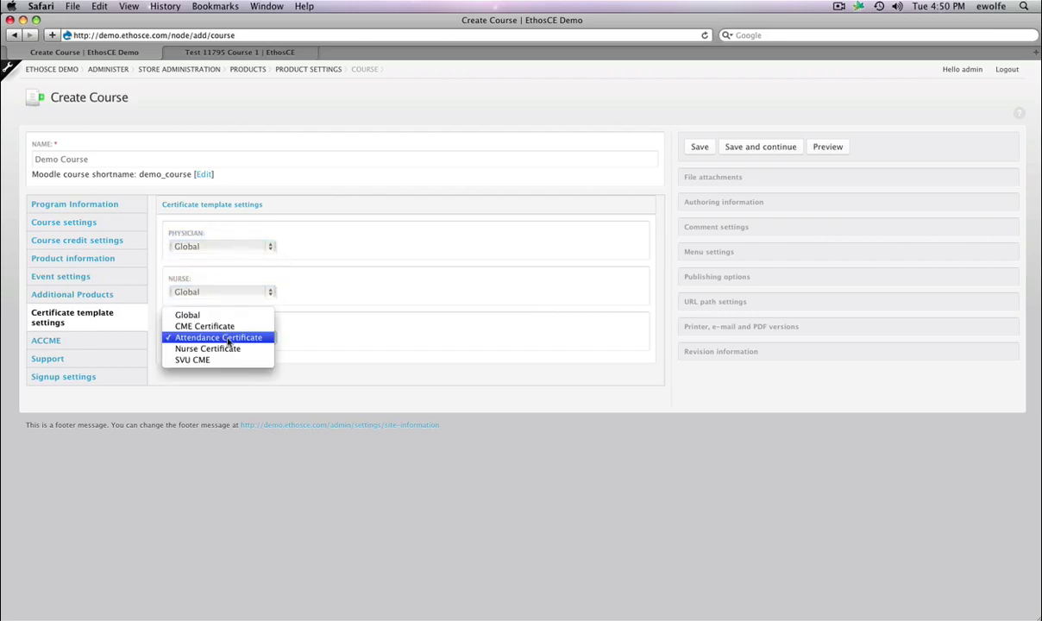
{"action": "left_click", "coordinate": [229, 317]}
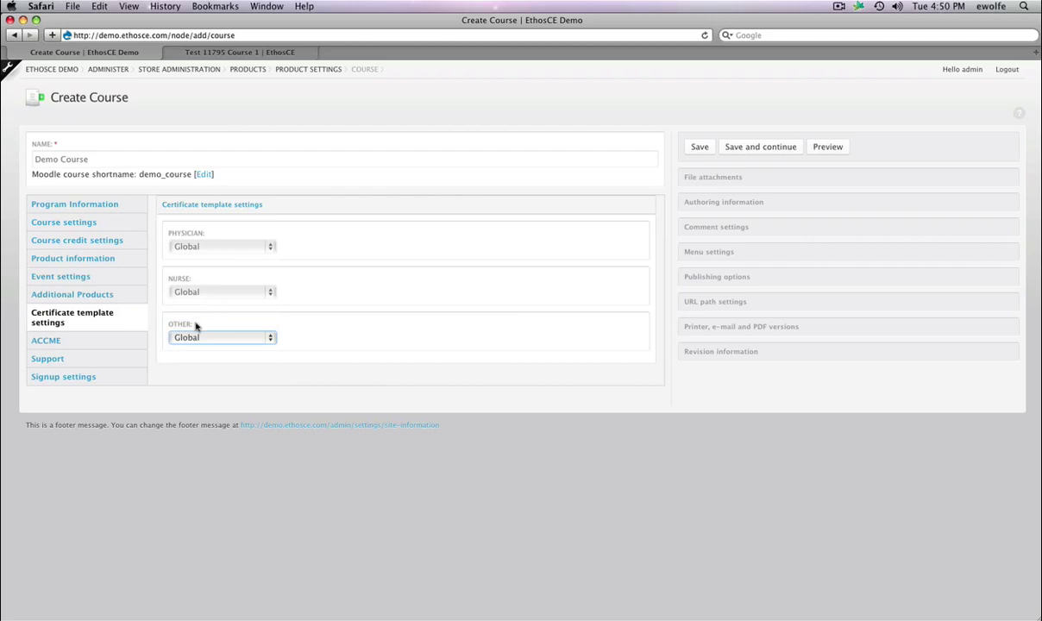
Enter Demo as the activity title in the course's ACCME settings
{"action": "left_click", "coordinate": [48, 341]}
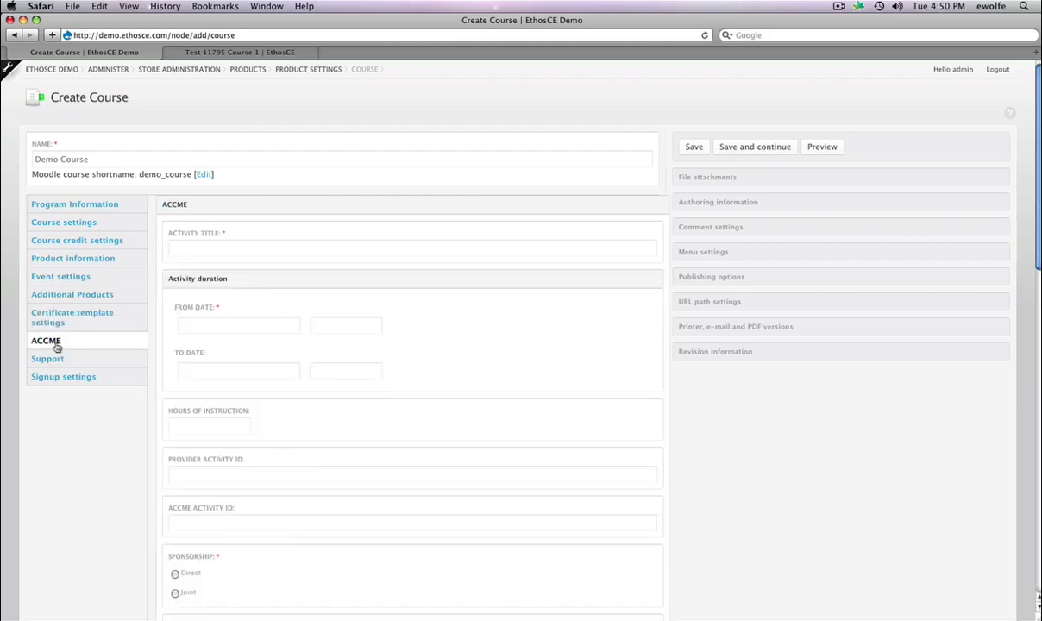
{"action": "scroll", "coordinate": [79, 412], "scroll_direction": "down", "scroll_amount": 1}
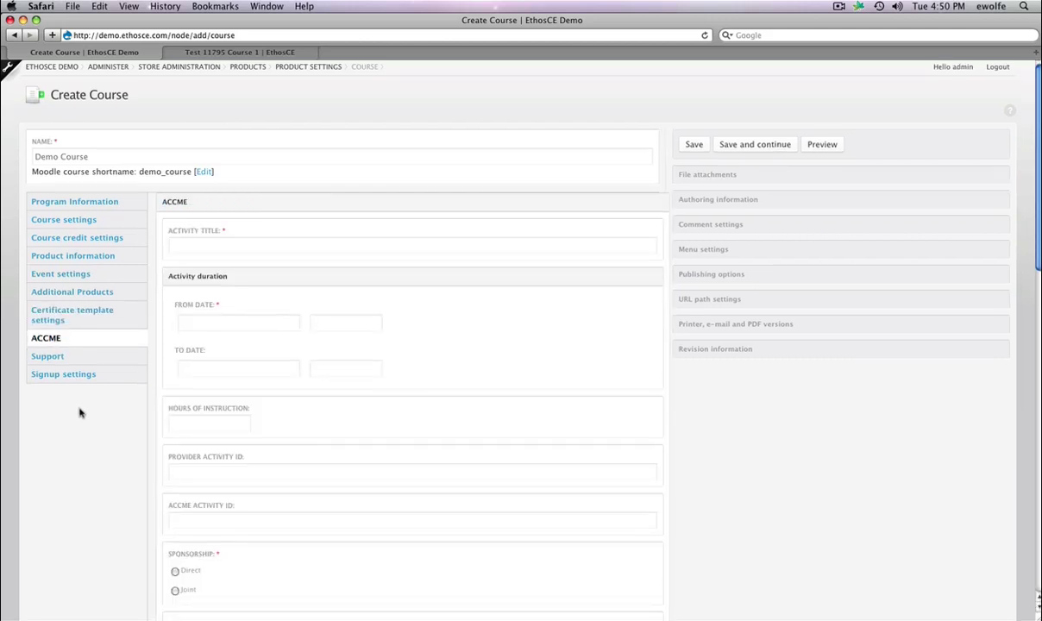
{"action": "left_click", "coordinate": [246, 245]}
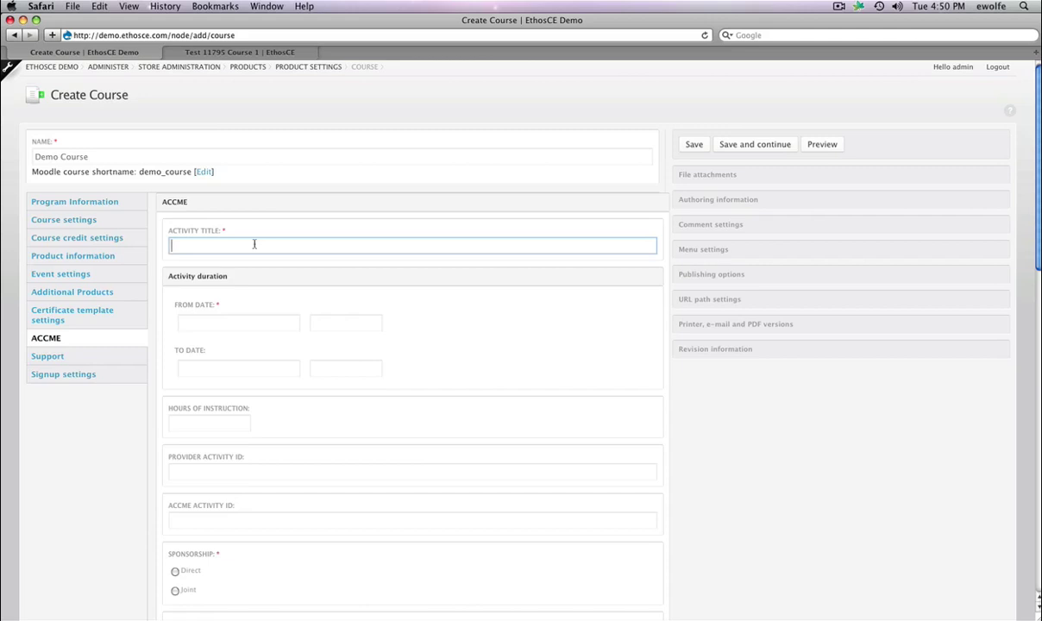
{"action": "type", "text": "Demo"}
{"action": "key", "text": "Tab"}
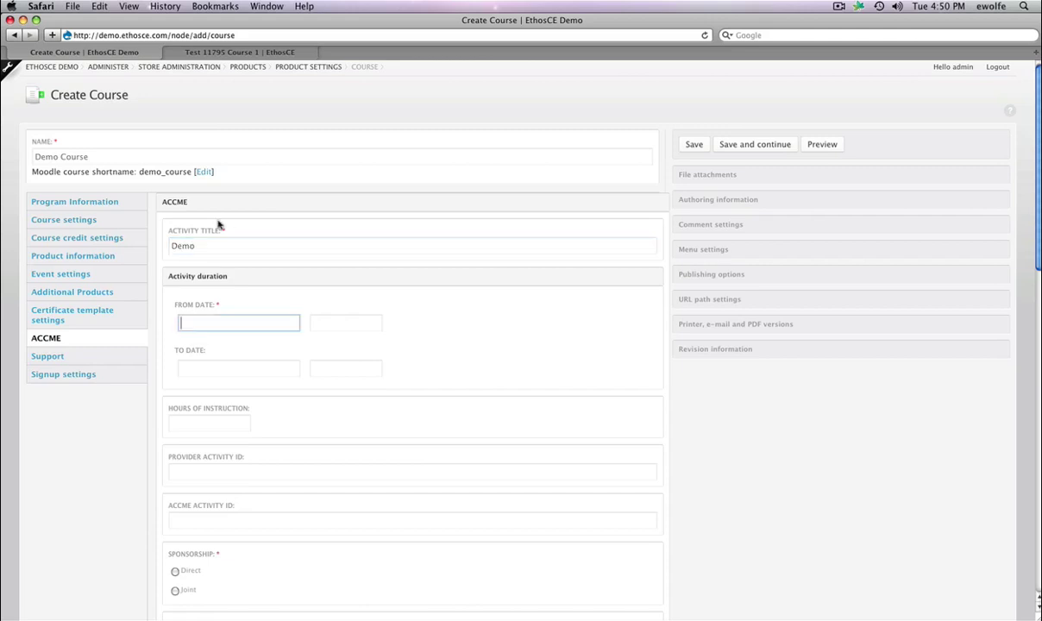
Set the ACCME activity duration from 11/01/2011 to 11/30/2011
{"action": "left_click", "coordinate": [287, 325]}
{"action": "left_click", "coordinate": [226, 379]}
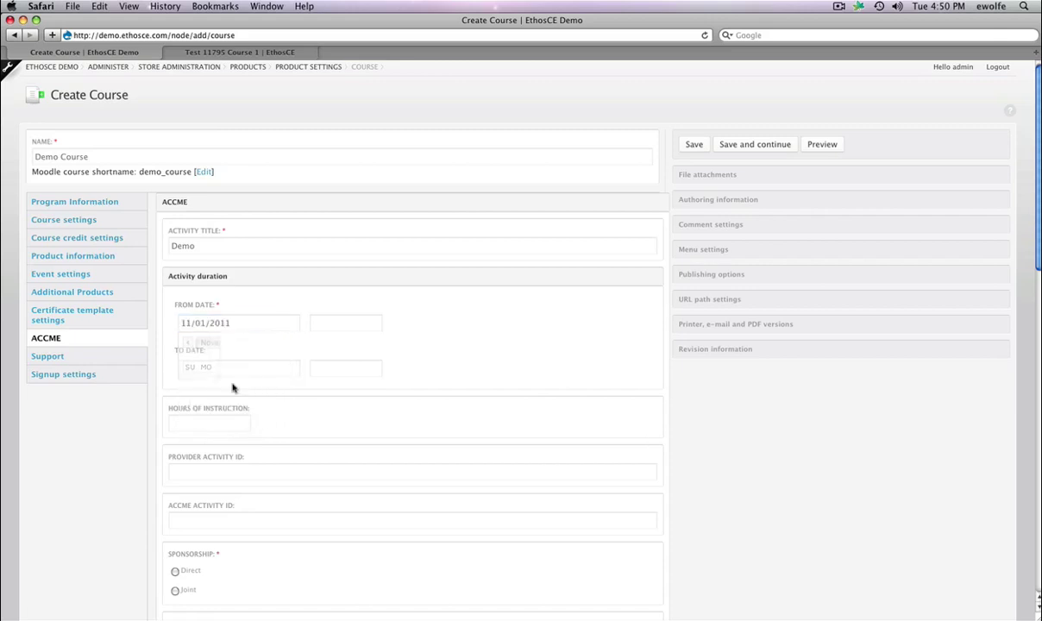
{"action": "left_click", "coordinate": [237, 369]}
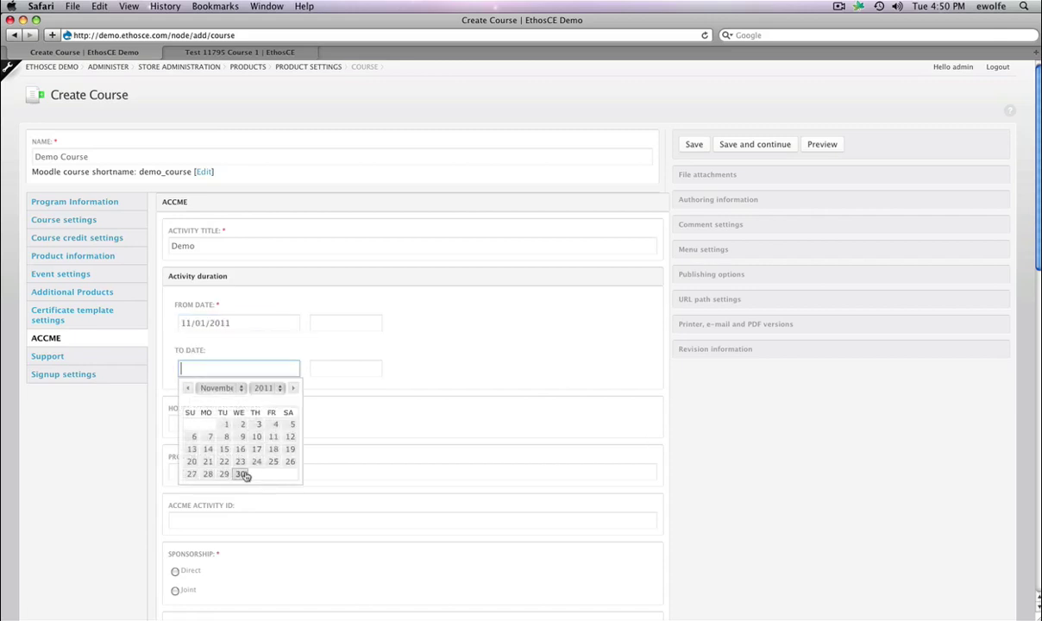
{"action": "left_click", "coordinate": [242, 474]}
{"action": "left_click", "coordinate": [254, 475]}
{"action": "left_click", "coordinate": [254, 481]}
{"action": "scroll", "coordinate": [253, 483], "scroll_direction": "down", "scroll_amount": 1}
{"action": "left_click", "coordinate": [253, 483]}
Choose Direct sponsorship and the Panel subcategory option for the ACCME activity
{"action": "scroll", "coordinate": [254, 483], "scroll_direction": "down", "scroll_amount": 5}
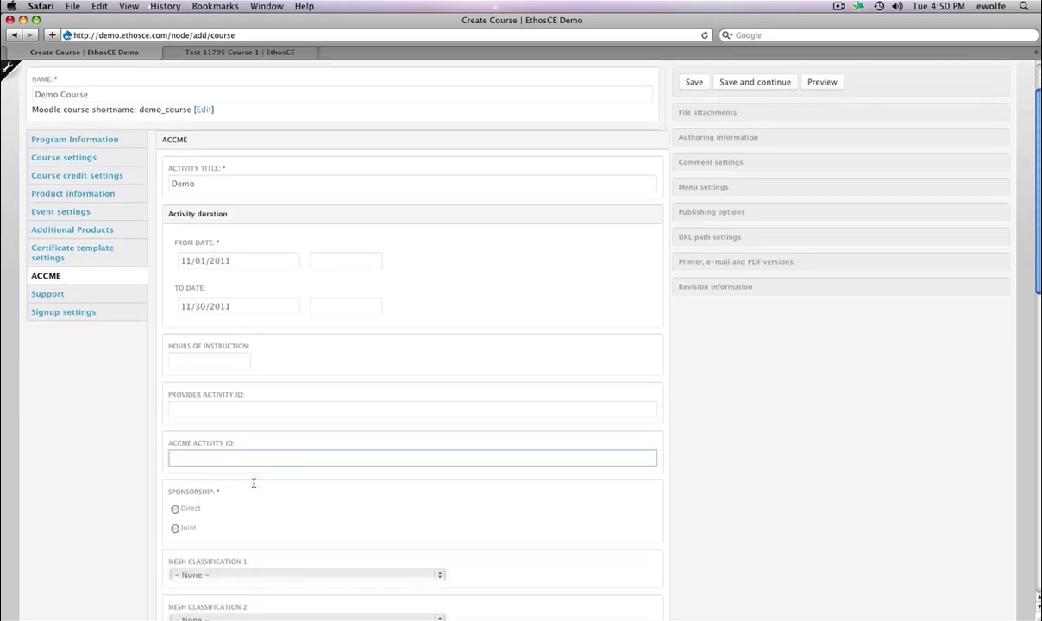
{"action": "scroll", "coordinate": [254, 486], "scroll_direction": "down", "scroll_amount": 3}
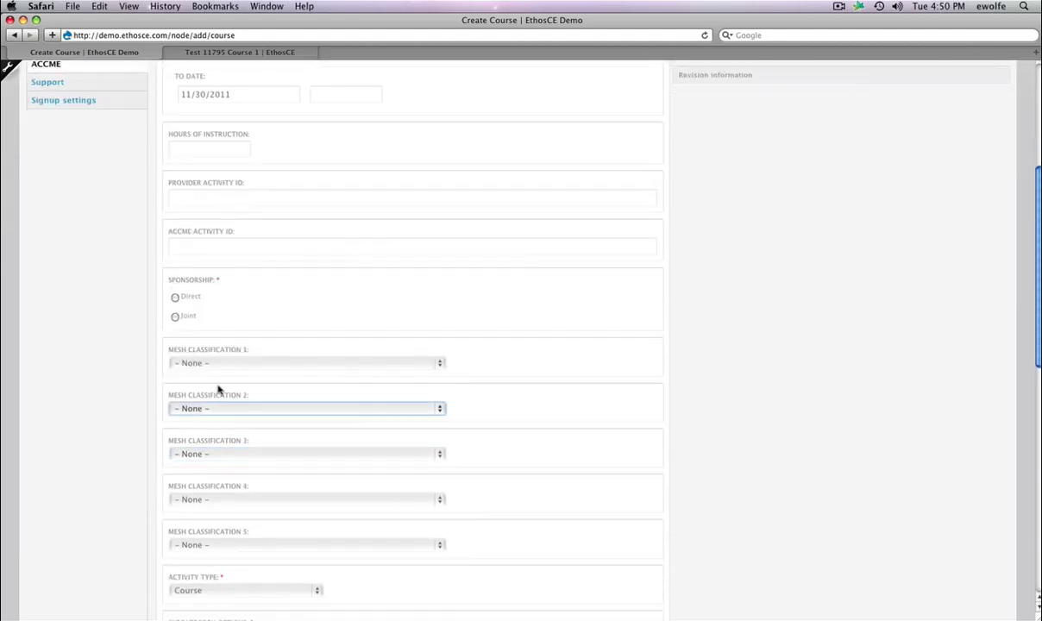
{"action": "left_click", "coordinate": [188, 297]}
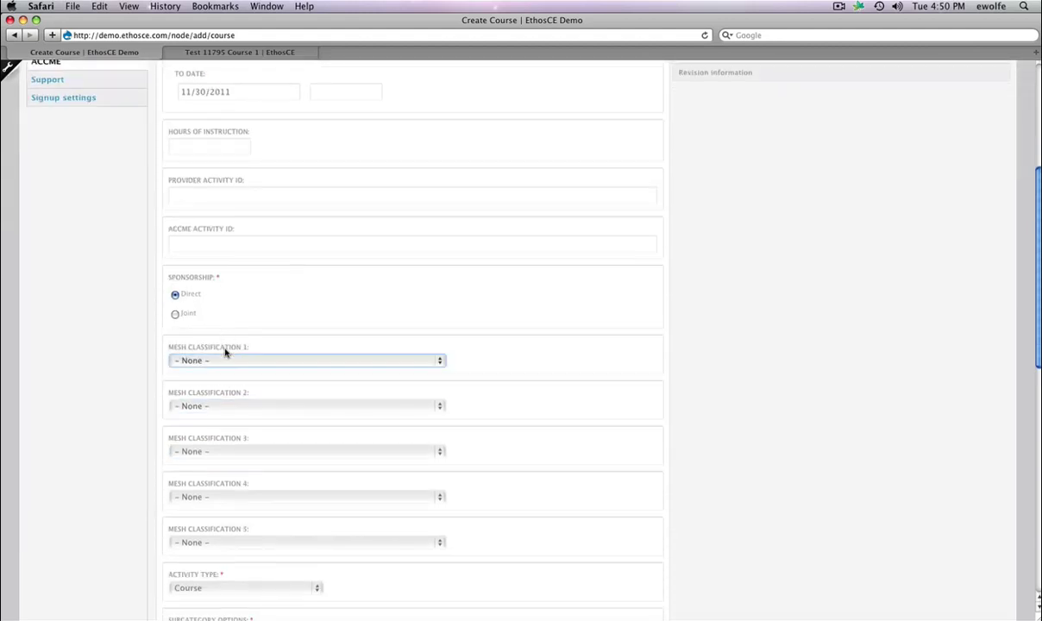
{"action": "scroll", "coordinate": [226, 354], "scroll_direction": "down", "scroll_amount": 8}
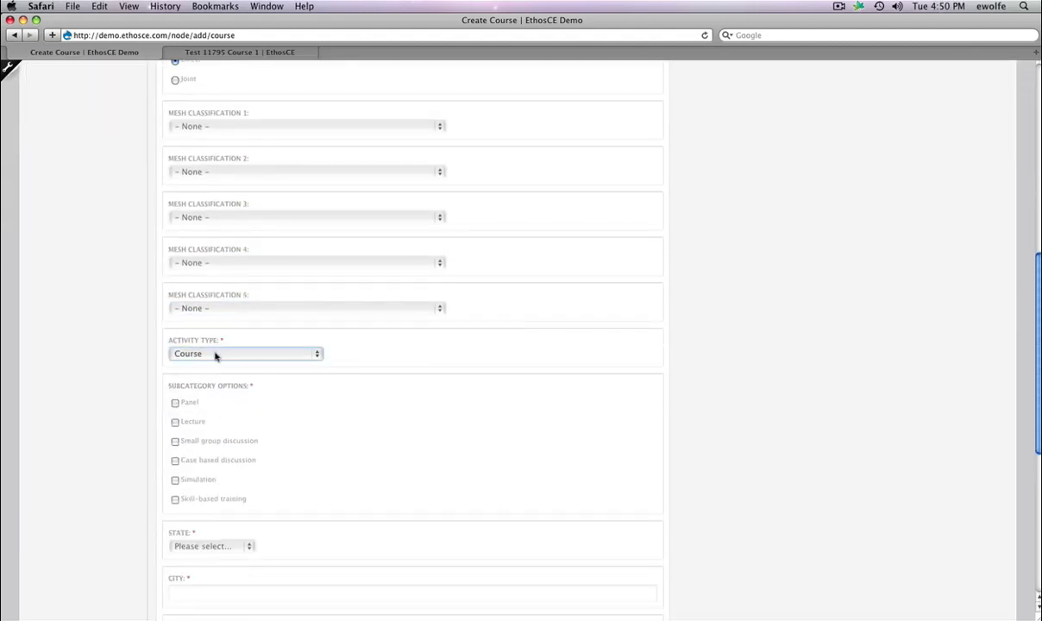
{"action": "left_click", "coordinate": [187, 403]}
{"action": "scroll", "coordinate": [204, 432], "scroll_direction": "down", "scroll_amount": 3}
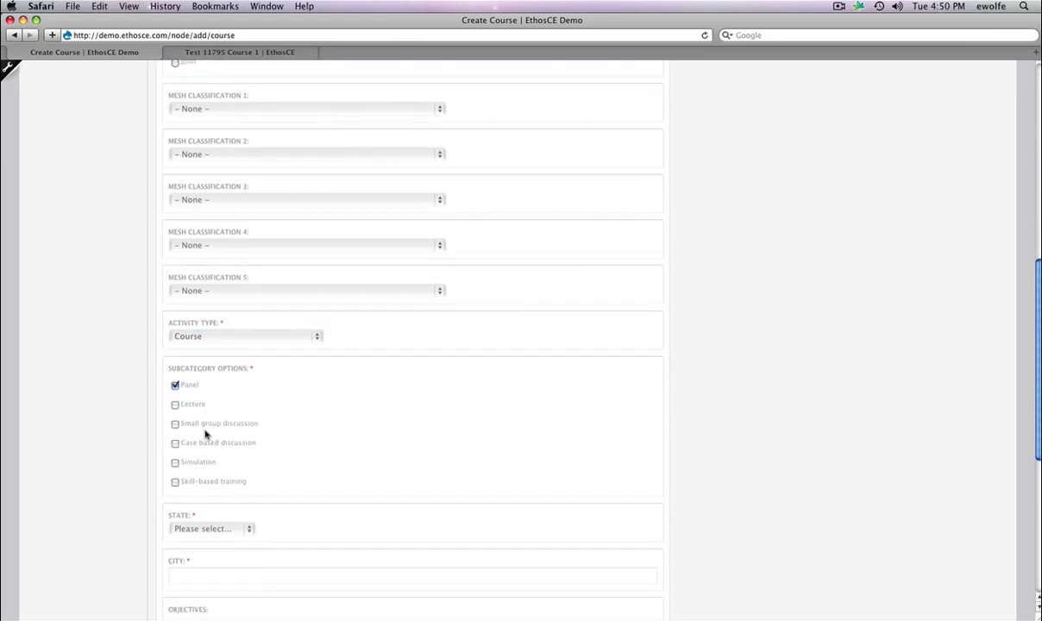
Set the ACCME activity's state to Kansas and its city to Wichita
{"action": "left_click", "coordinate": [207, 451]}
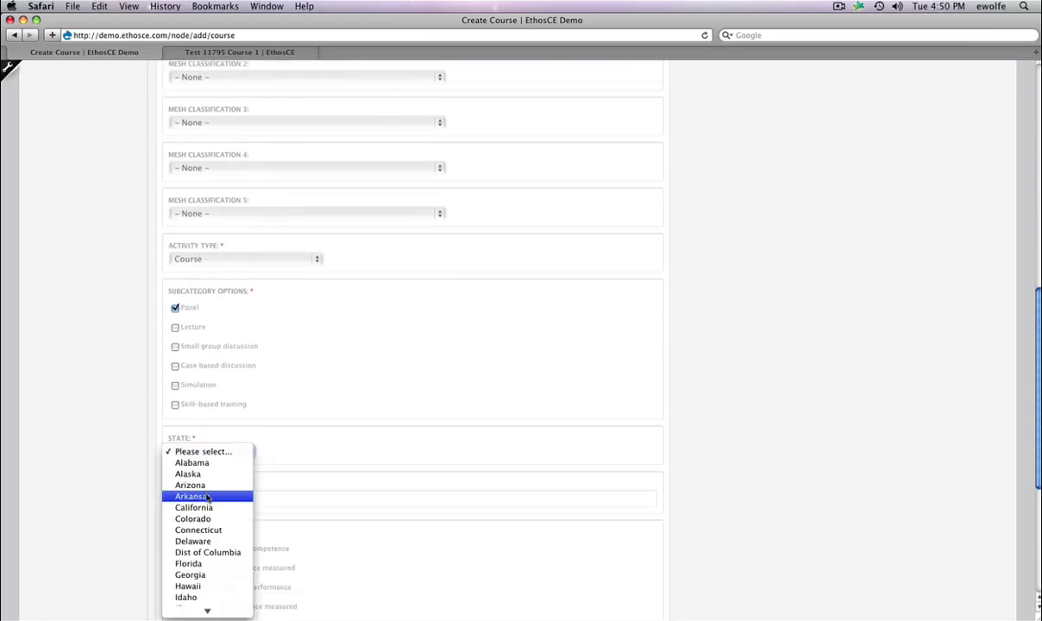
{"action": "scroll", "coordinate": [207, 497], "scroll_direction": "down", "scroll_amount": 5}
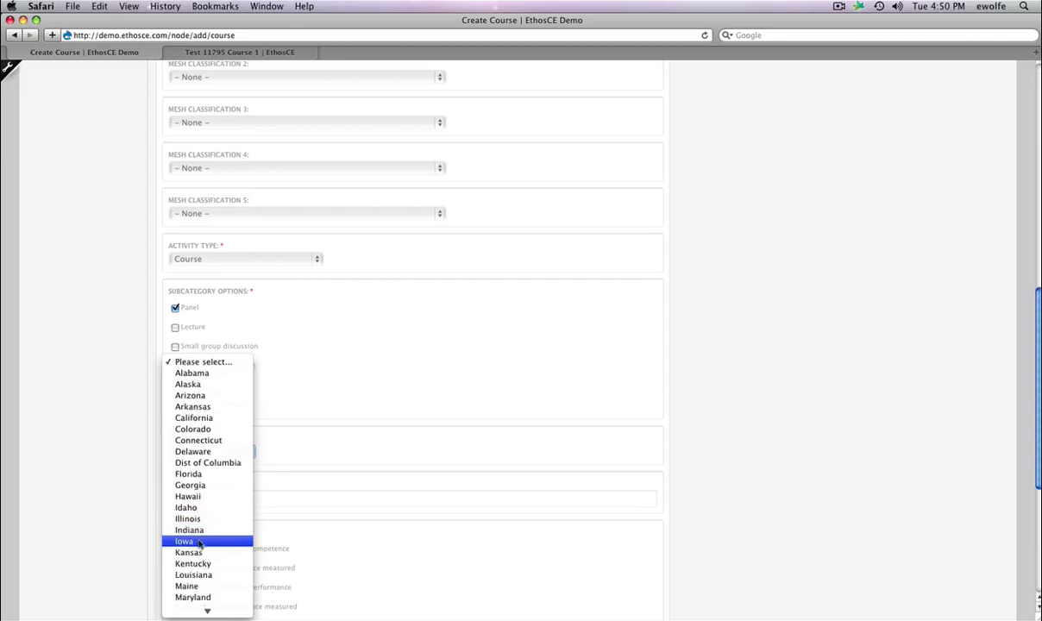
{"action": "left_click", "coordinate": [198, 552]}
{"action": "left_click", "coordinate": [216, 497]}
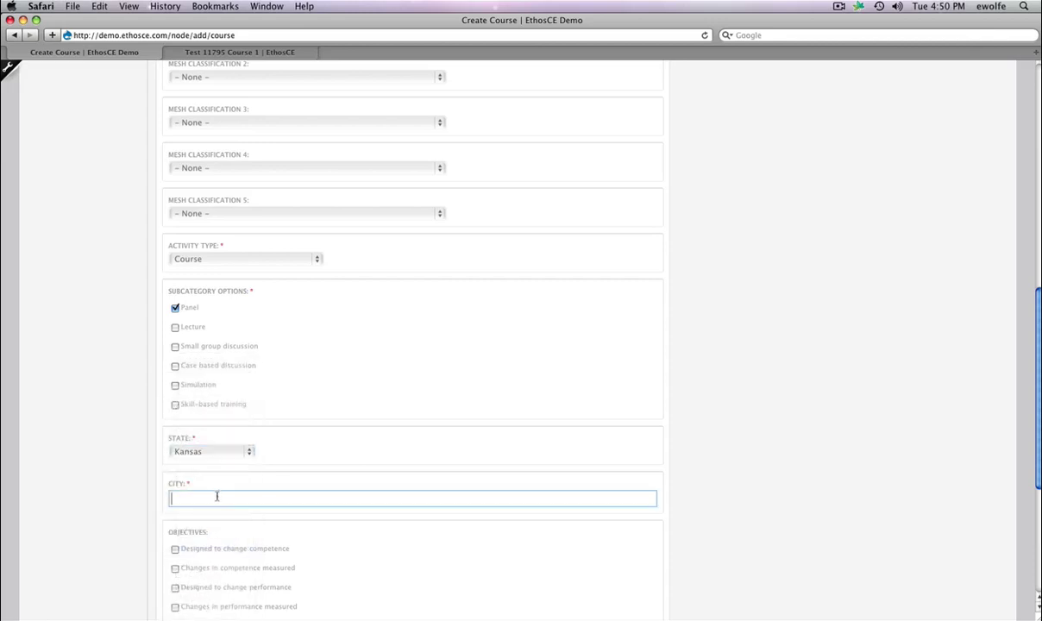
{"action": "type", "text": "Wichita"}
Fill in the first income and expenses item with category Advertising placeholder 2, year 2011 and amount 350, and add another item
{"action": "scroll", "coordinate": [217, 491], "scroll_direction": "down", "scroll_amount": 8}
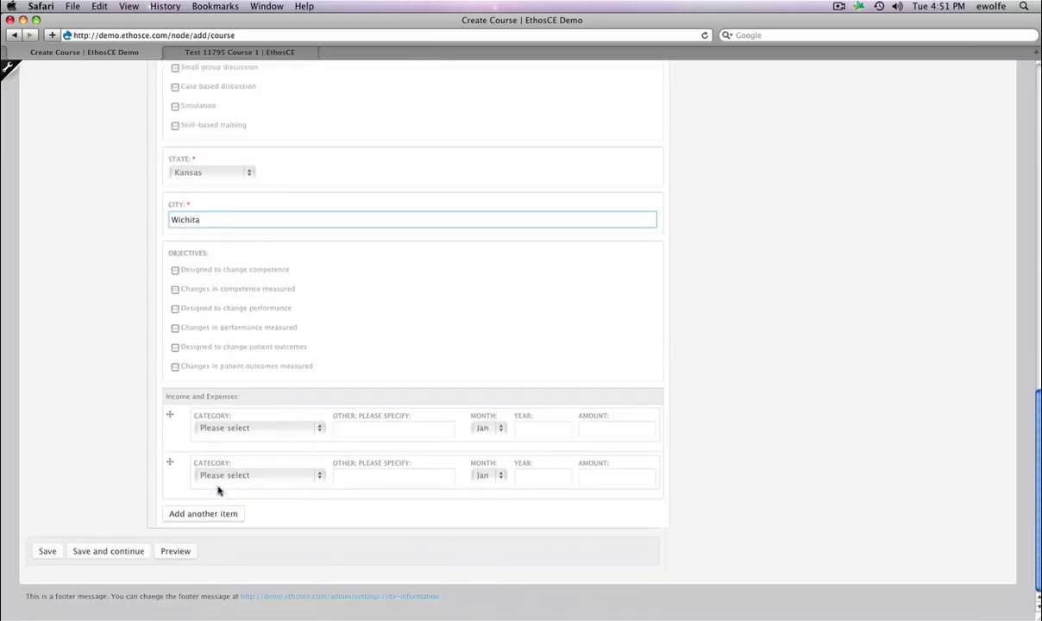
{"action": "left_click", "coordinate": [256, 428]}
{"action": "left_click", "coordinate": [267, 463]}
{"action": "left_click", "coordinate": [393, 418]}
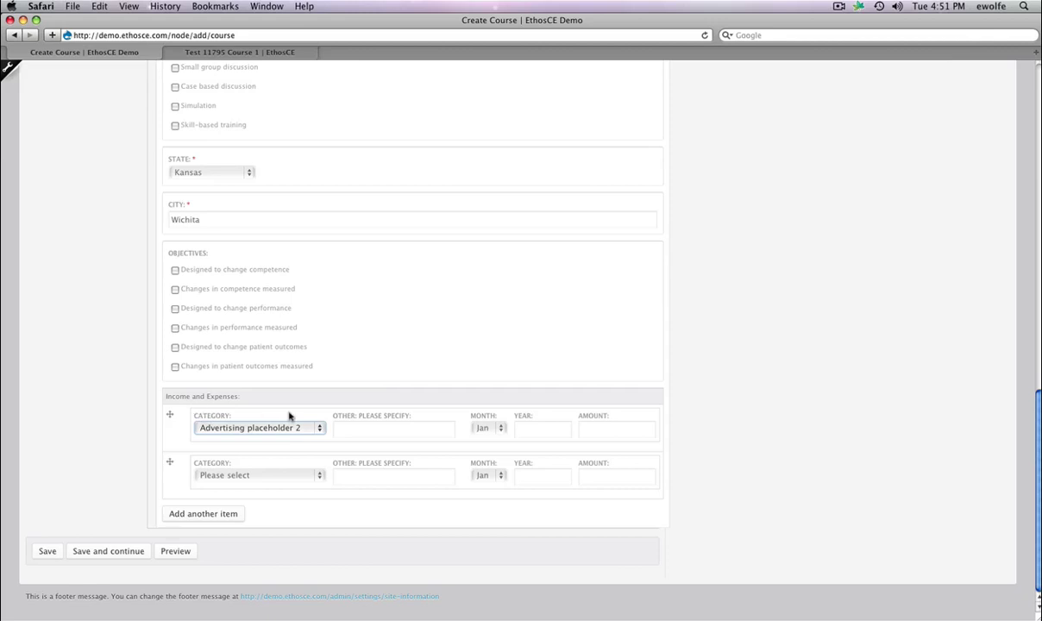
{"action": "left_click", "coordinate": [361, 429]}
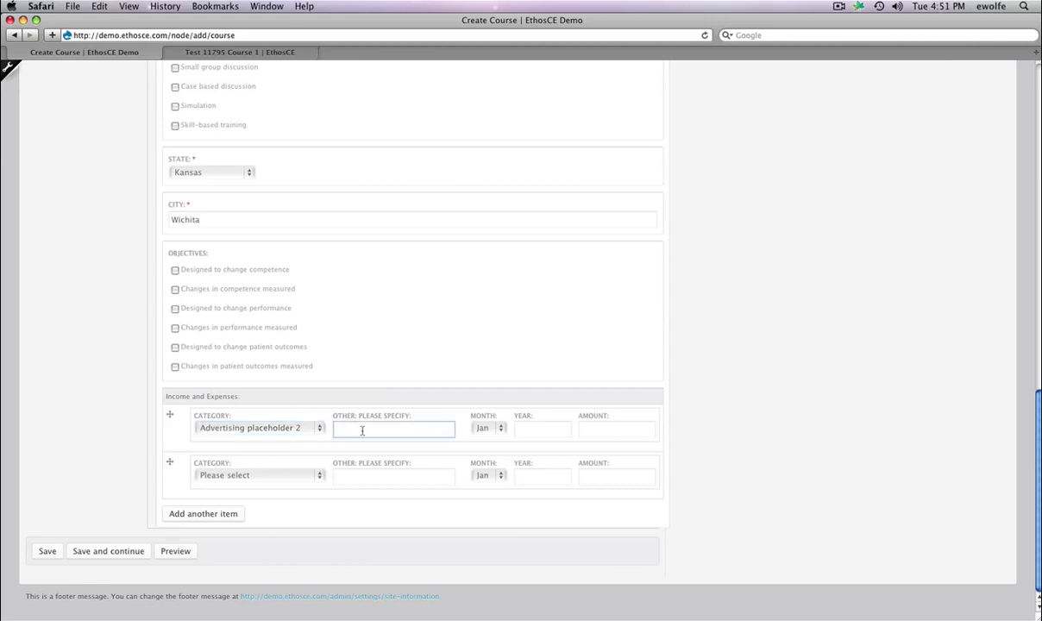
{"action": "left_click", "coordinate": [536, 428]}
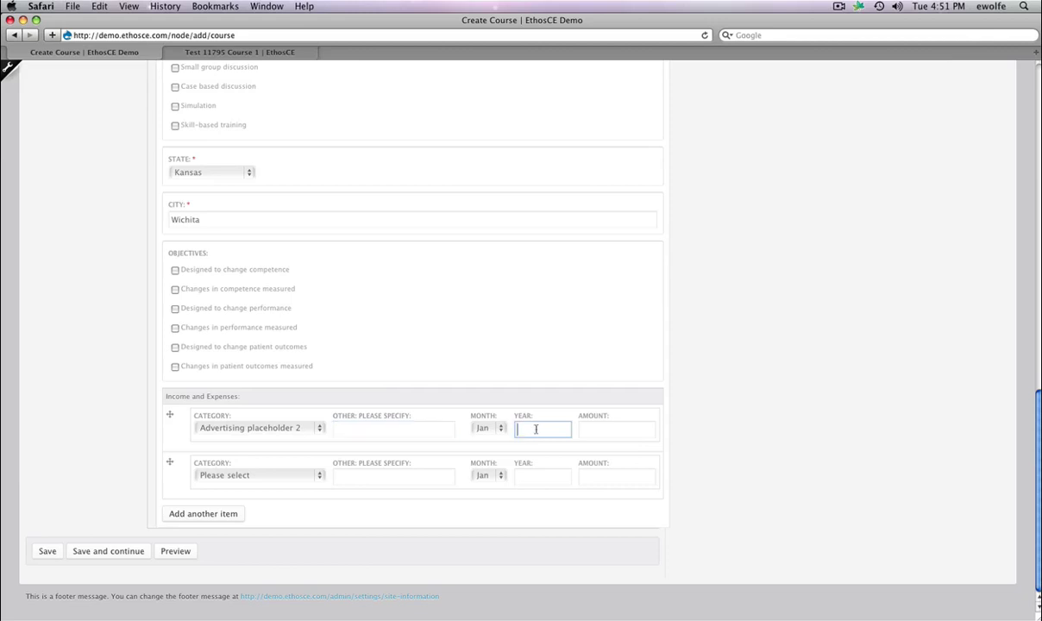
{"action": "type", "text": "2011"}
{"action": "key", "text": "Tab"}
{"action": "type", "text": "350"}
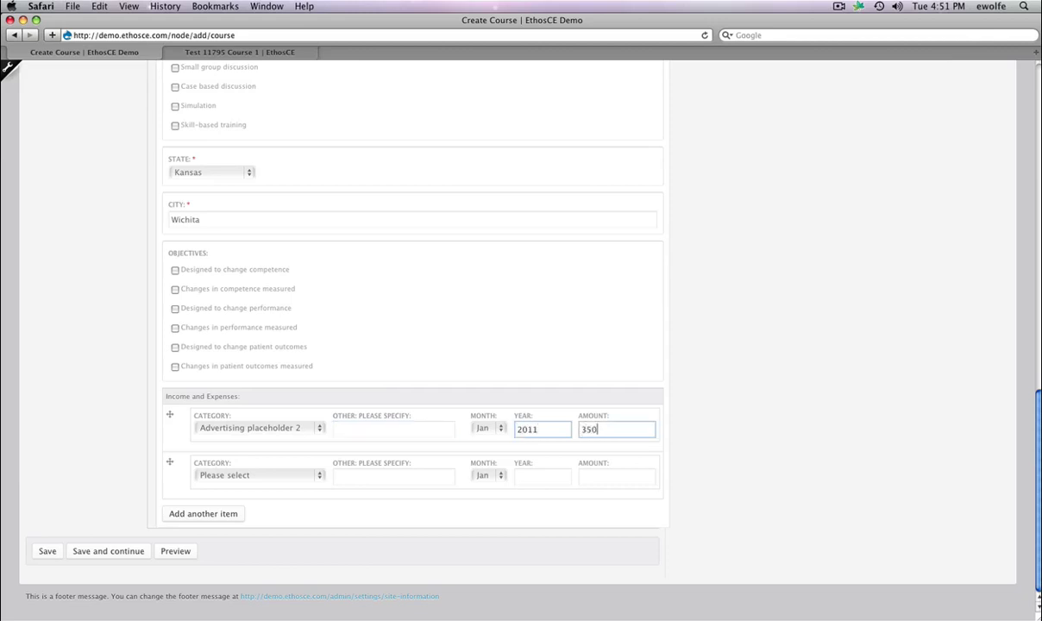
{"action": "left_click", "coordinate": [252, 428]}
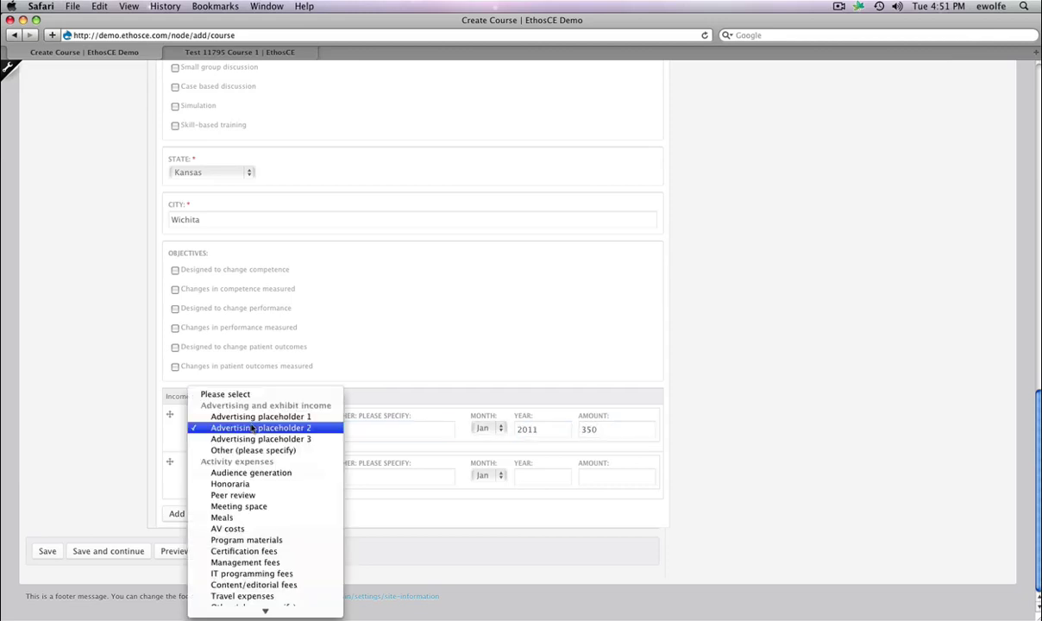
{"action": "left_click", "coordinate": [252, 427]}
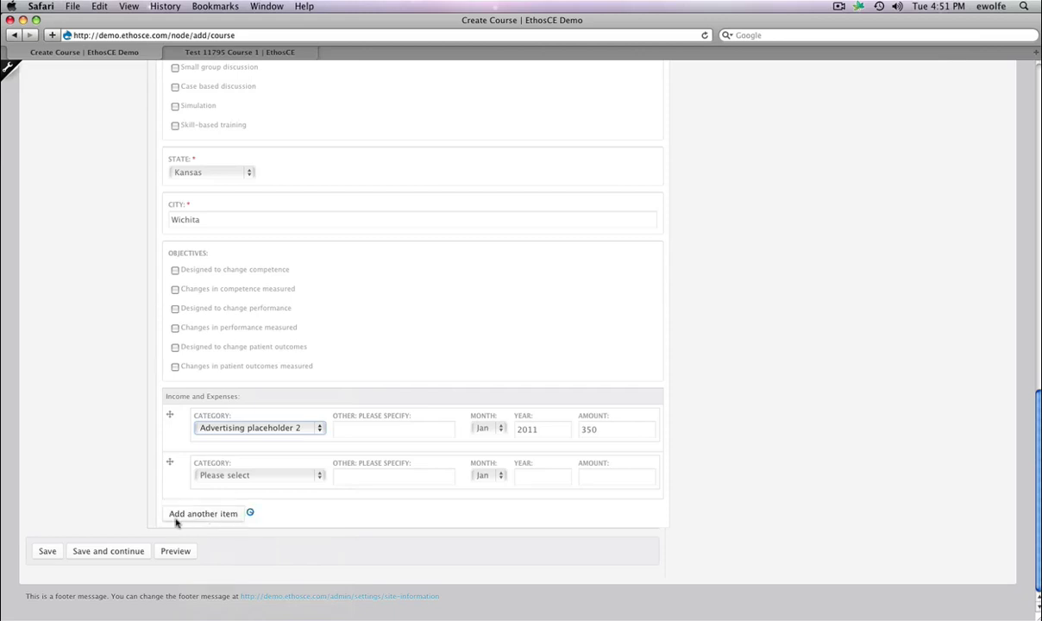
Examine the course's file attachment options and comment settings
{"action": "scroll", "coordinate": [104, 477], "scroll_direction": "up", "scroll_amount": 4}
{"action": "scroll", "coordinate": [104, 477], "scroll_direction": "up", "scroll_amount": 20}
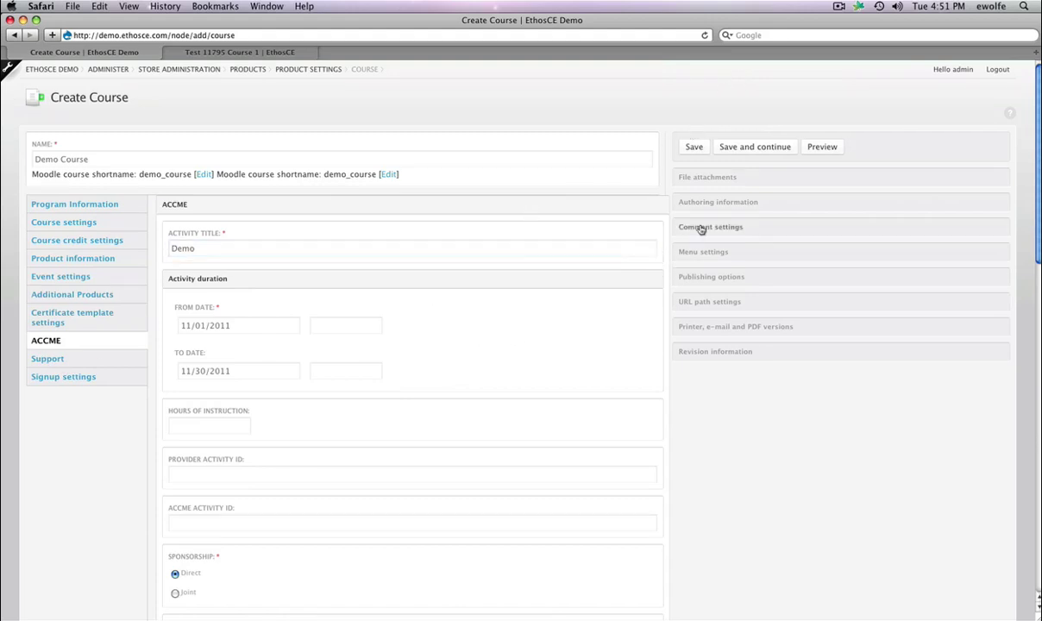
{"action": "left_click", "coordinate": [714, 186]}
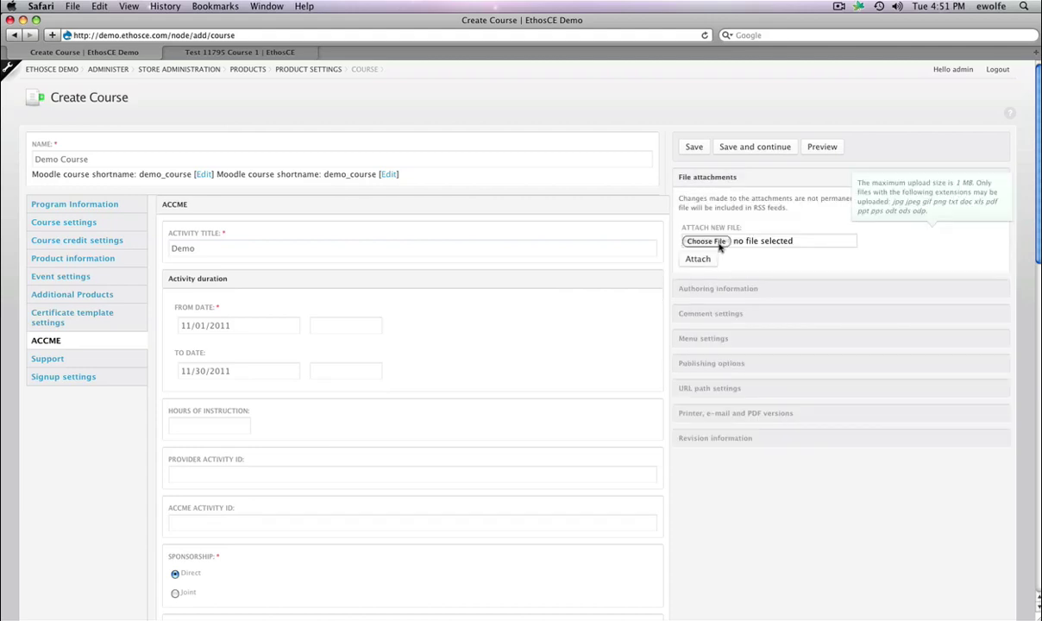
{"action": "scroll", "coordinate": [721, 306], "scroll_direction": "down", "scroll_amount": 1}
{"action": "left_click", "coordinate": [721, 287]}
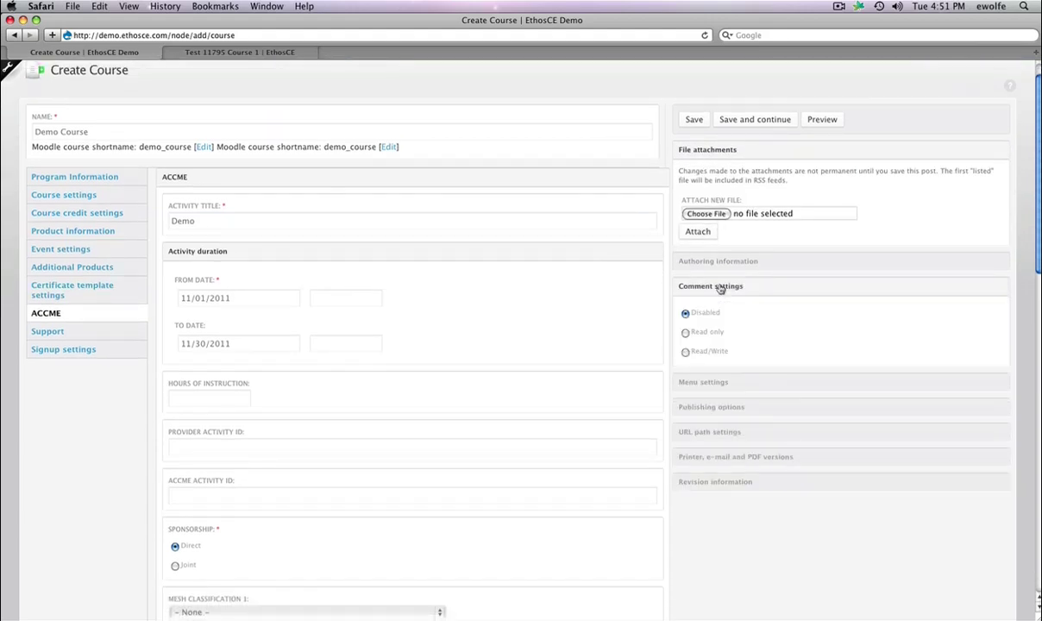
{"action": "scroll", "coordinate": [721, 290], "scroll_direction": "down", "scroll_amount": 1}
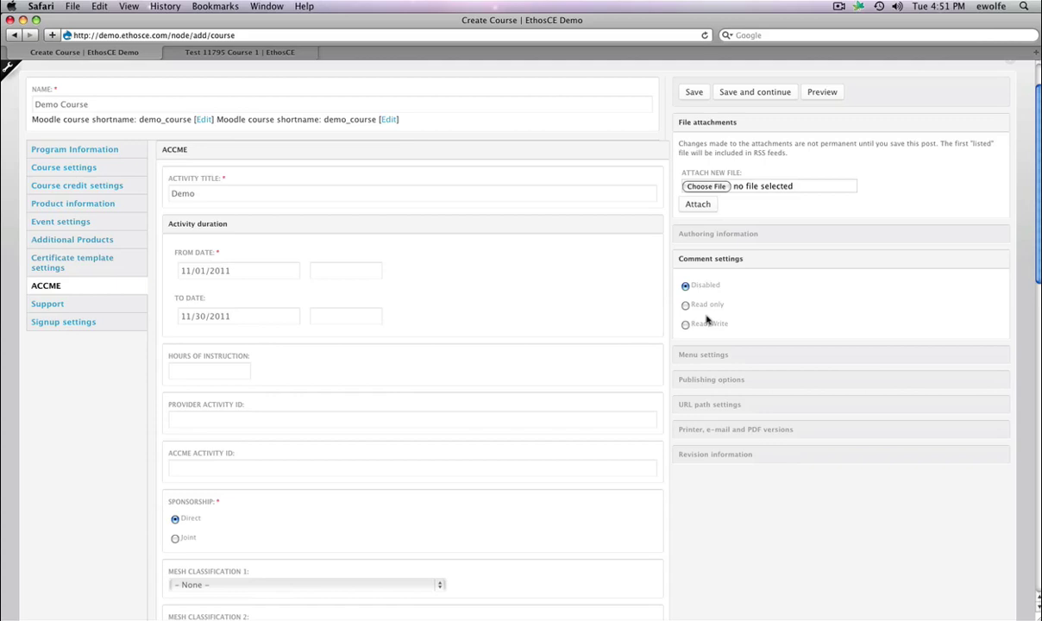
{"action": "scroll", "coordinate": [711, 323], "scroll_direction": "down", "scroll_amount": 1}
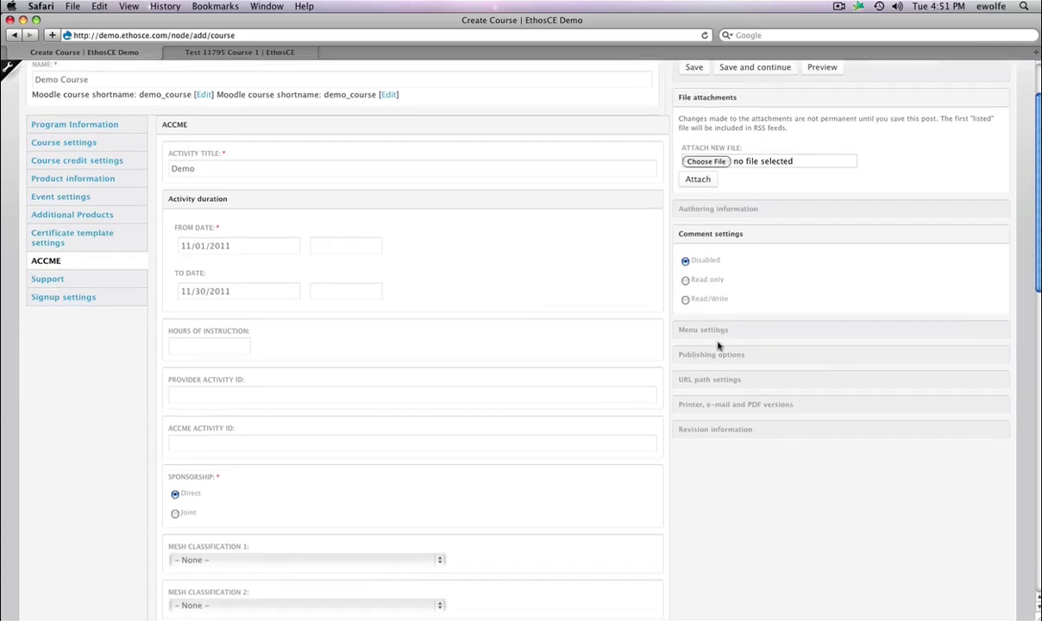
Review the course's menu settings and mark the course as Published in the publishing options
{"action": "left_click", "coordinate": [719, 336]}
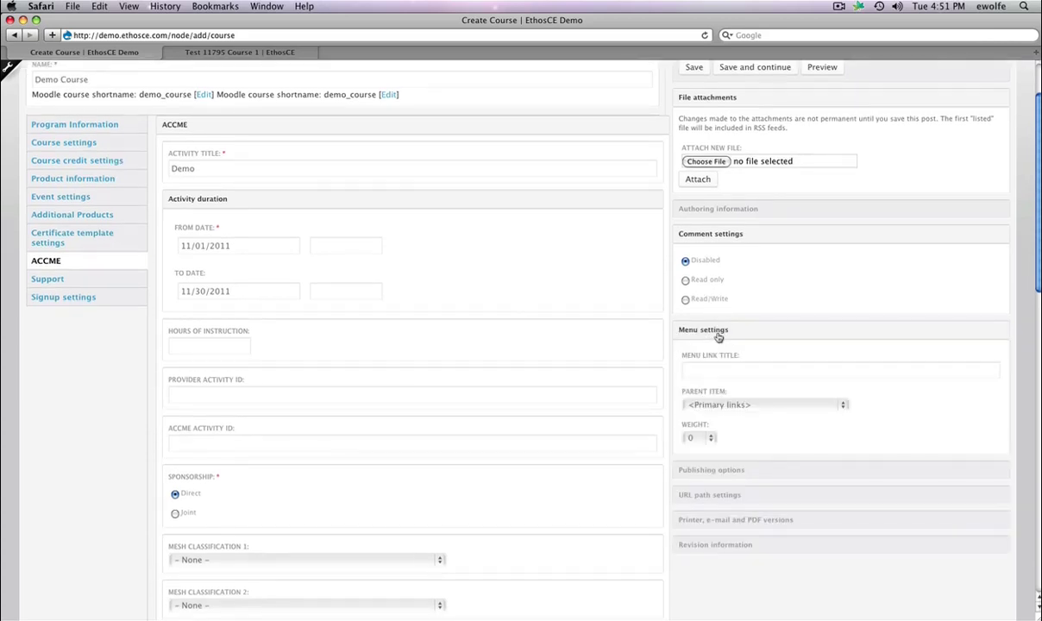
{"action": "scroll", "coordinate": [716, 338], "scroll_direction": "down", "scroll_amount": 3}
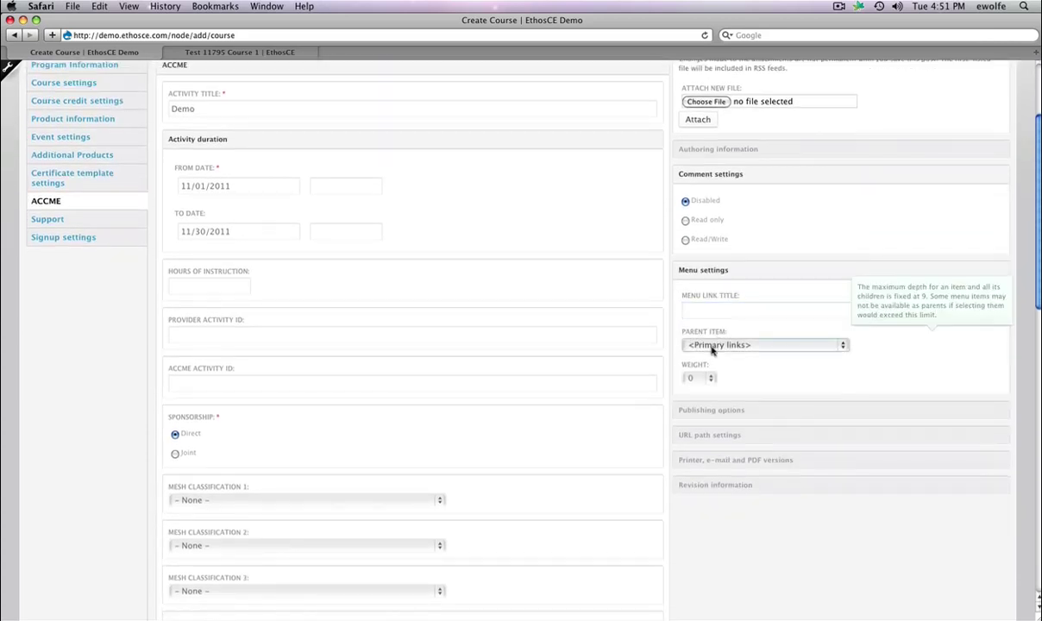
{"action": "left_click", "coordinate": [711, 410]}
{"action": "scroll", "coordinate": [712, 412], "scroll_direction": "down", "scroll_amount": 5}
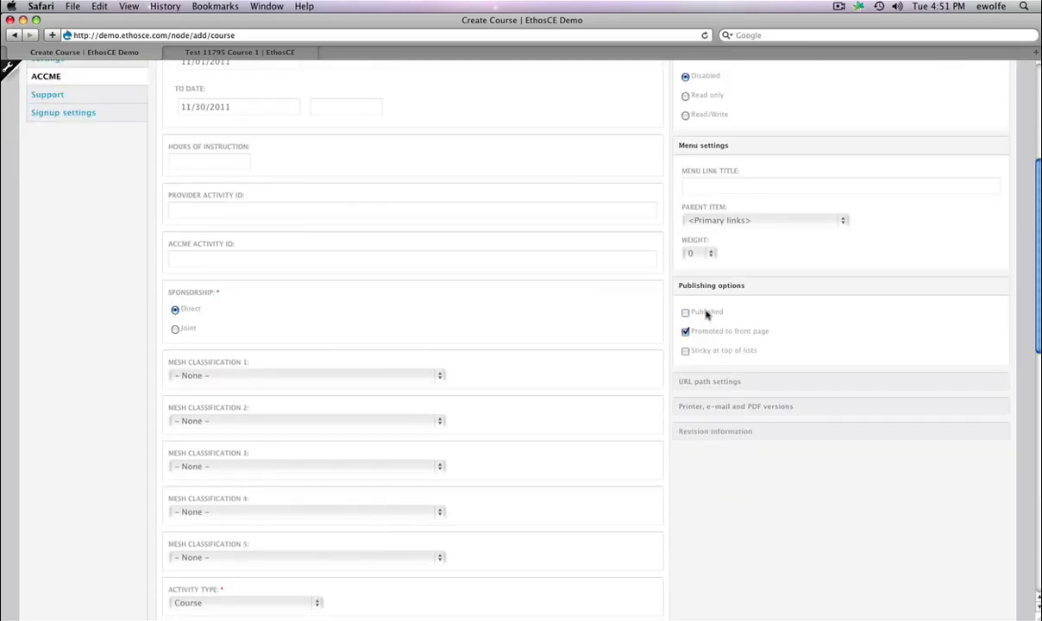
{"action": "left_click", "coordinate": [705, 314]}
Set the course's URL path to demo-course
{"action": "left_click", "coordinate": [720, 383]}
{"action": "left_click", "coordinate": [712, 410]}
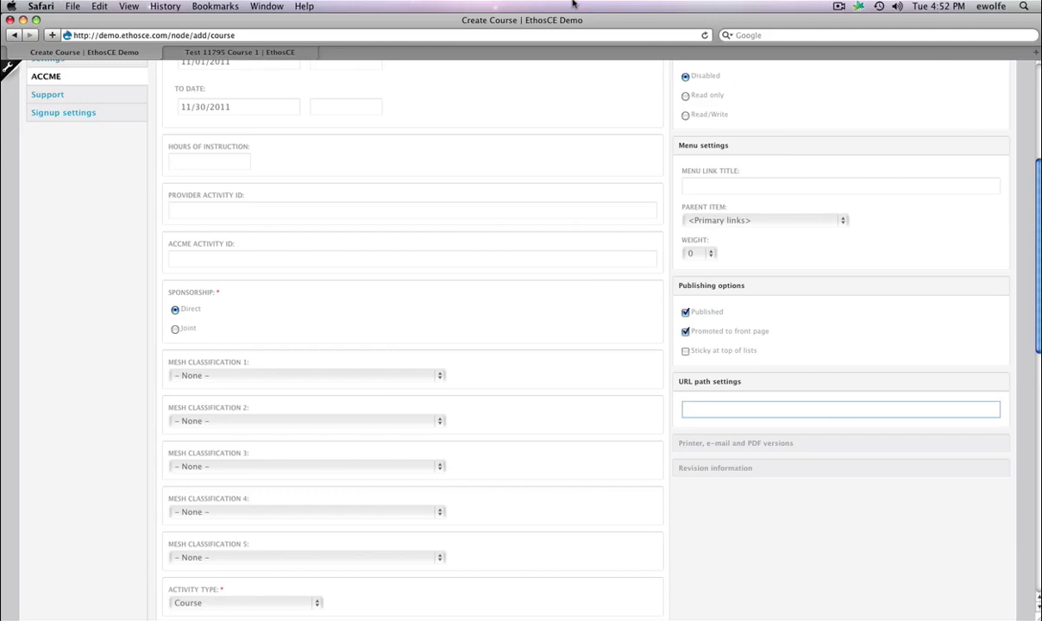
{"action": "type", "text": "demo"}
{"action": "type", "text": "-cu"}
{"action": "type", "text": "urse"}
Examine the course's revision information, including the new revision options and the log message
{"action": "scroll", "coordinate": [699, 470], "scroll_direction": "down", "scroll_amount": 2}
{"action": "left_click", "coordinate": [725, 411]}
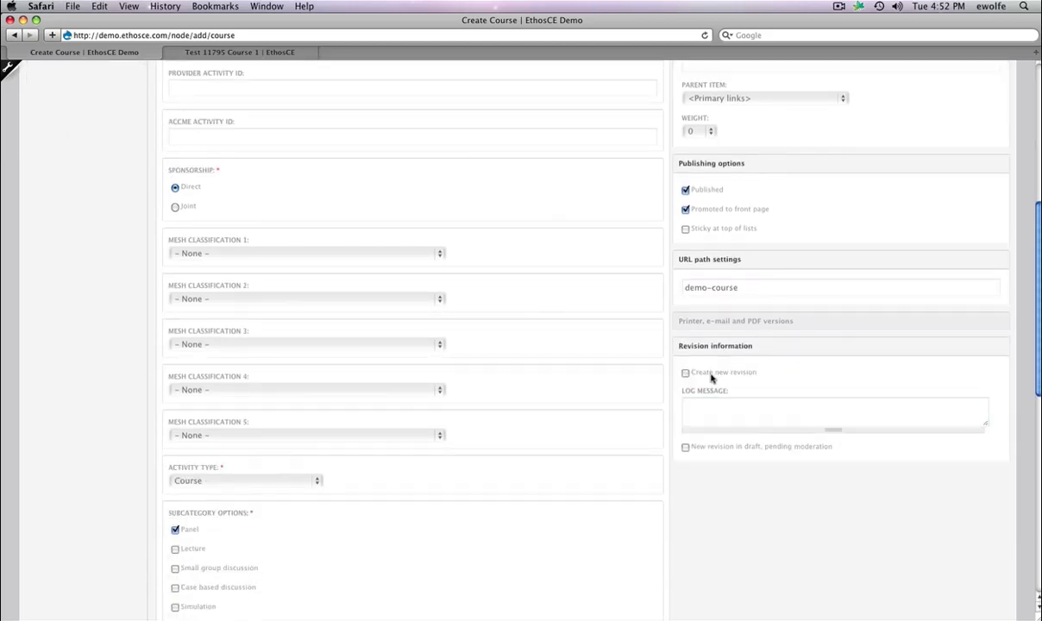
{"action": "scroll", "coordinate": [730, 414], "scroll_direction": "down", "scroll_amount": 1}
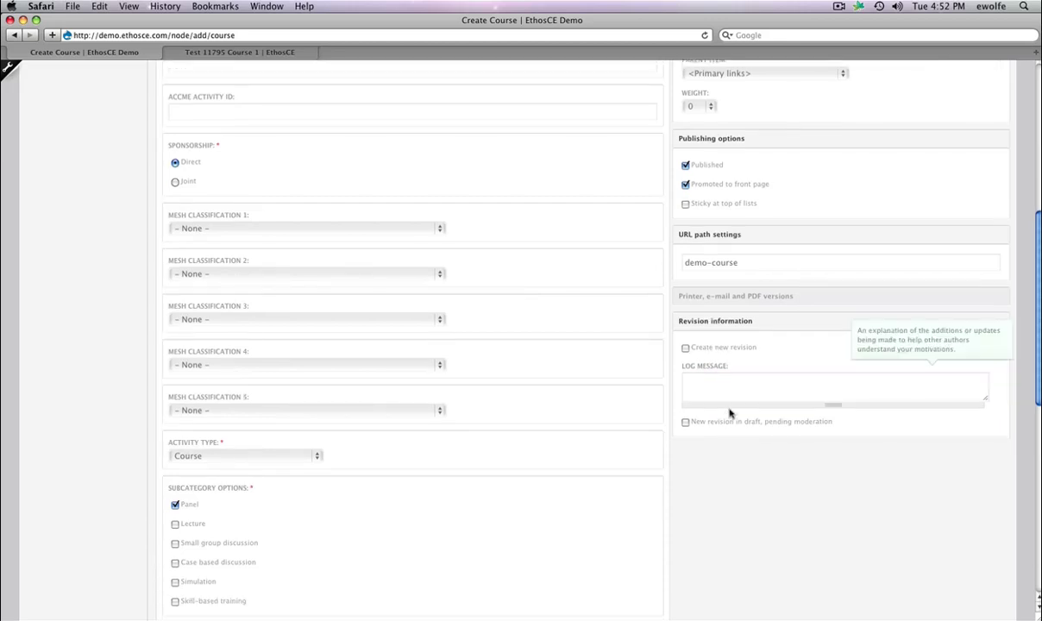
{"action": "left_click", "coordinate": [737, 394]}
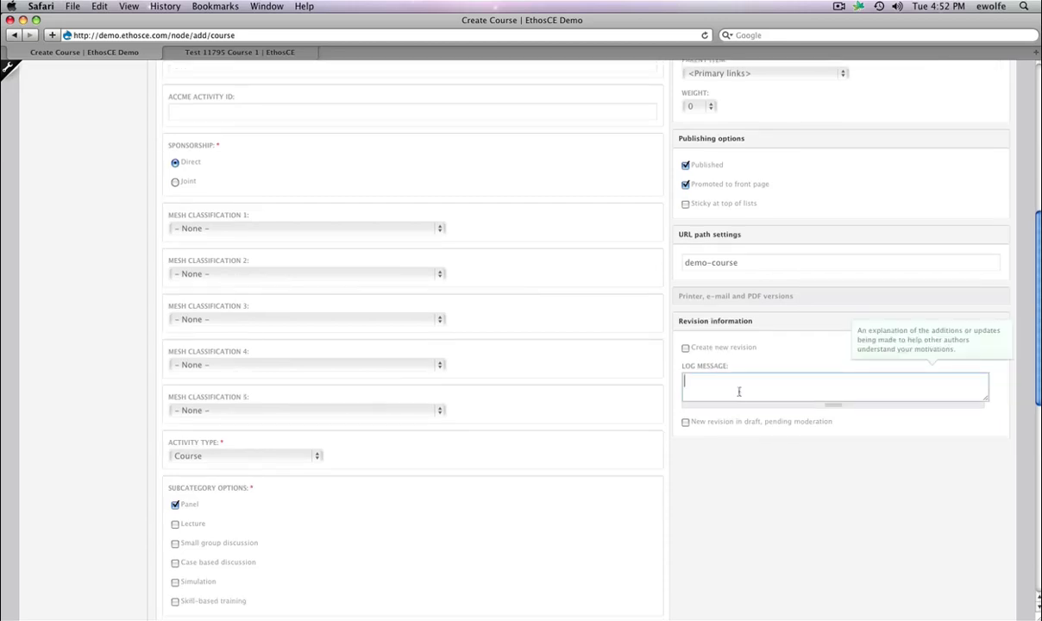
Save the new course and check the custom path in its page address
{"action": "scroll", "coordinate": [727, 540], "scroll_direction": "down", "scroll_amount": 10}
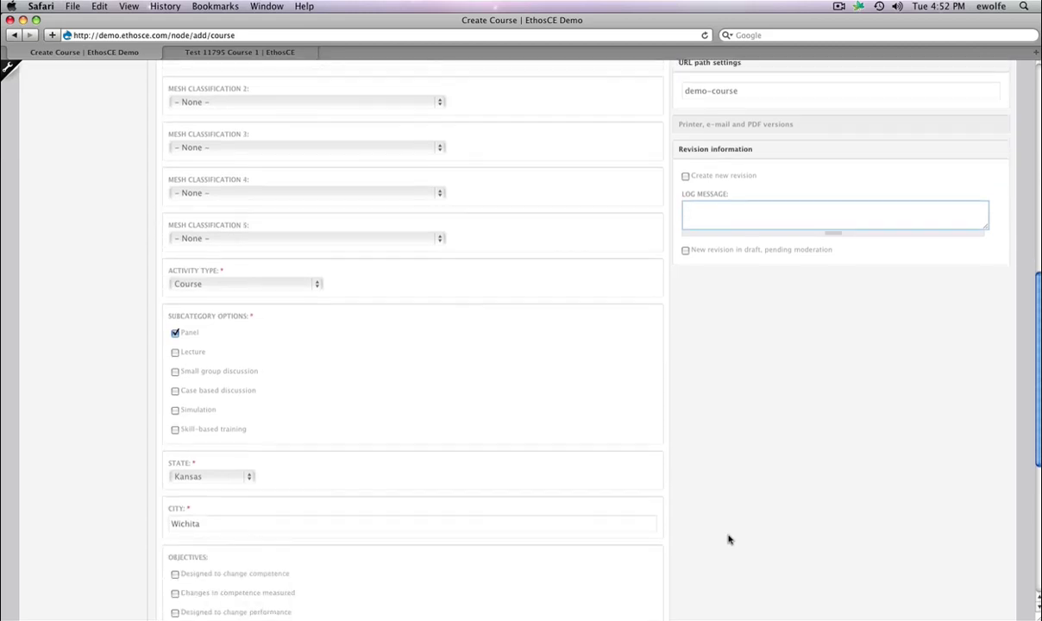
{"action": "scroll", "coordinate": [727, 540], "scroll_direction": "down", "scroll_amount": 3}
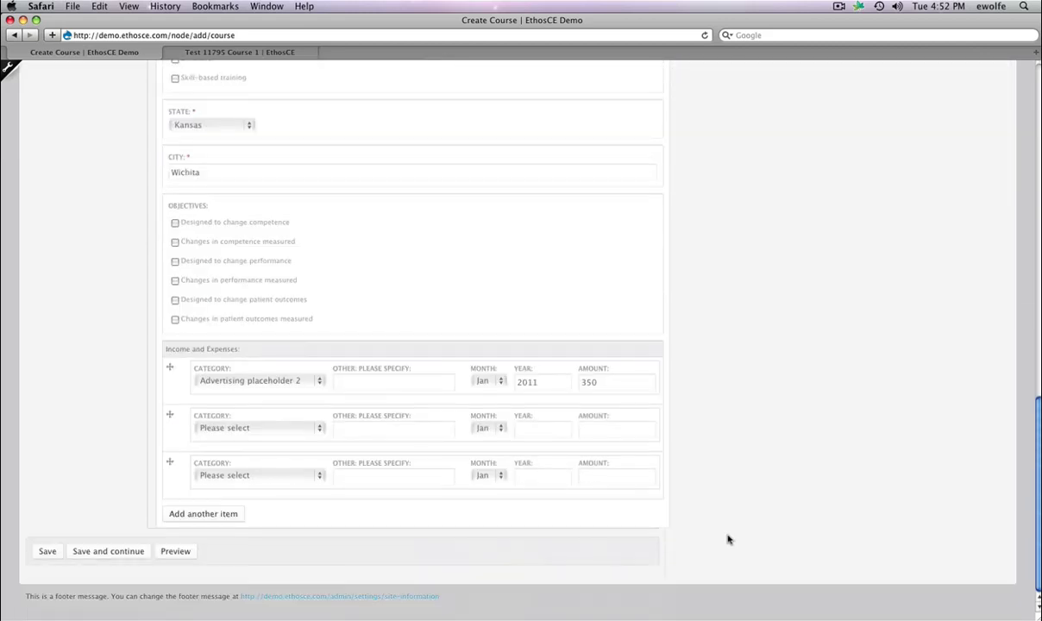
{"action": "left_click", "coordinate": [48, 553]}
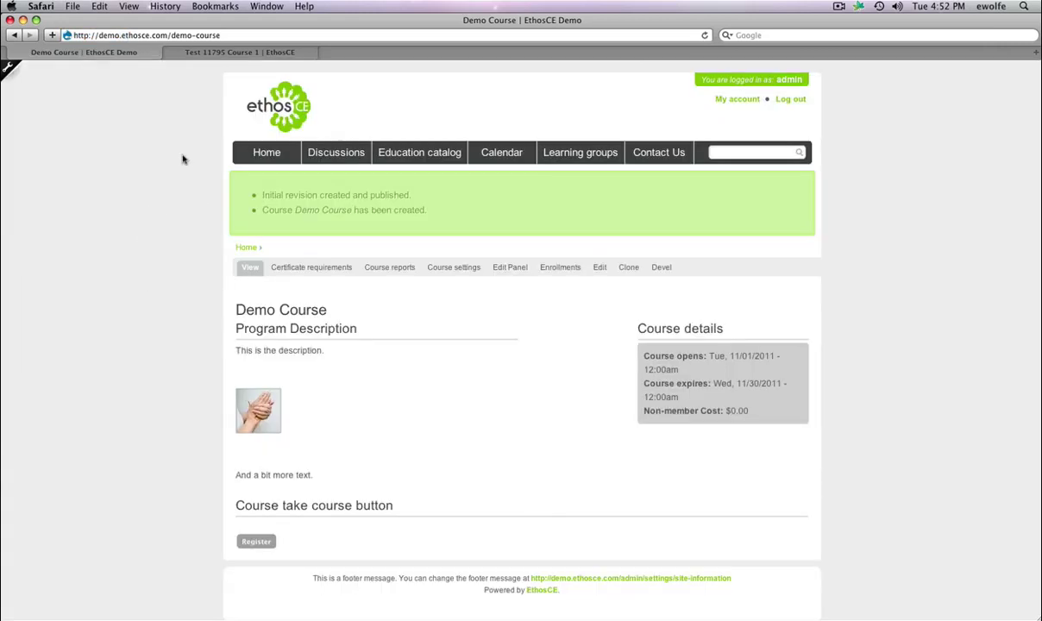
{"action": "left_click_drag", "start_coordinate": [220, 35], "coordinate": [176, 35]}
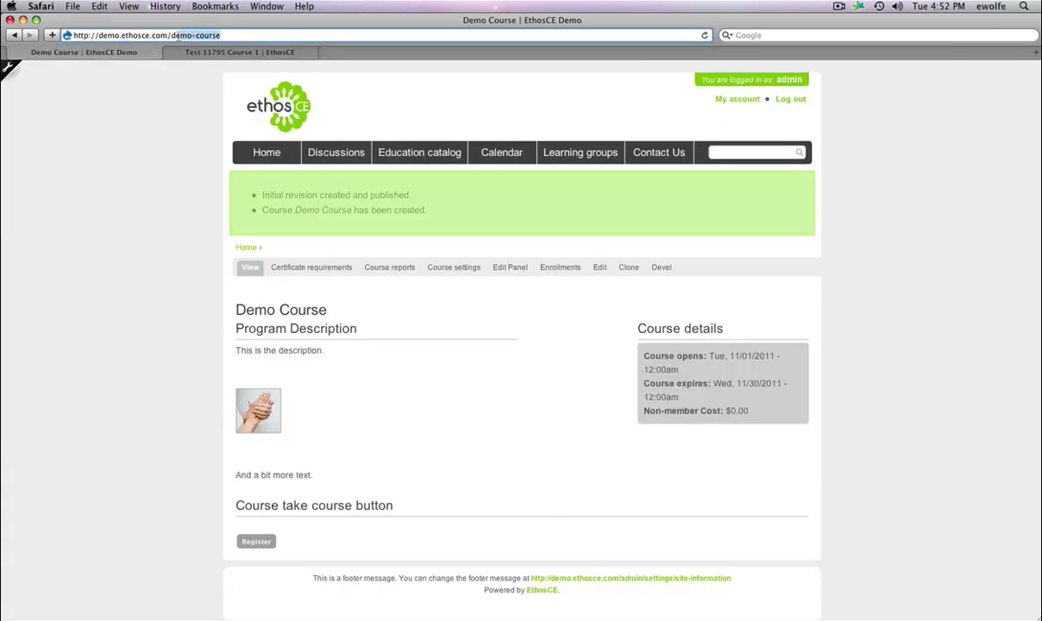